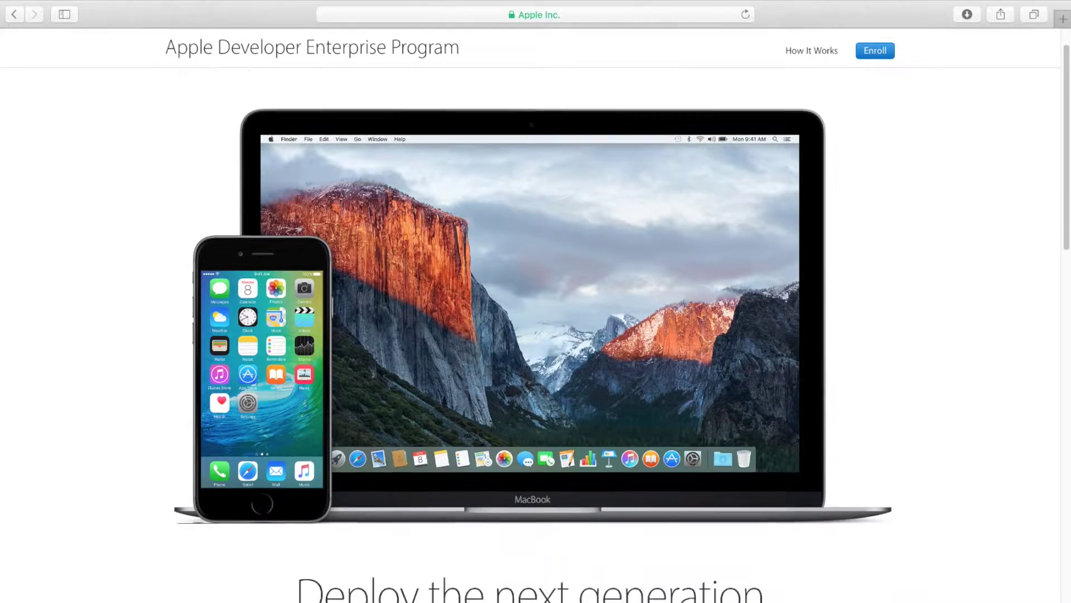
Scroll the Enterprise Program overview and follow 'Find the resources to get started'
{"action": "scroll", "coordinate": [536, 312], "scroll_direction": "down", "scroll_amount": 5}
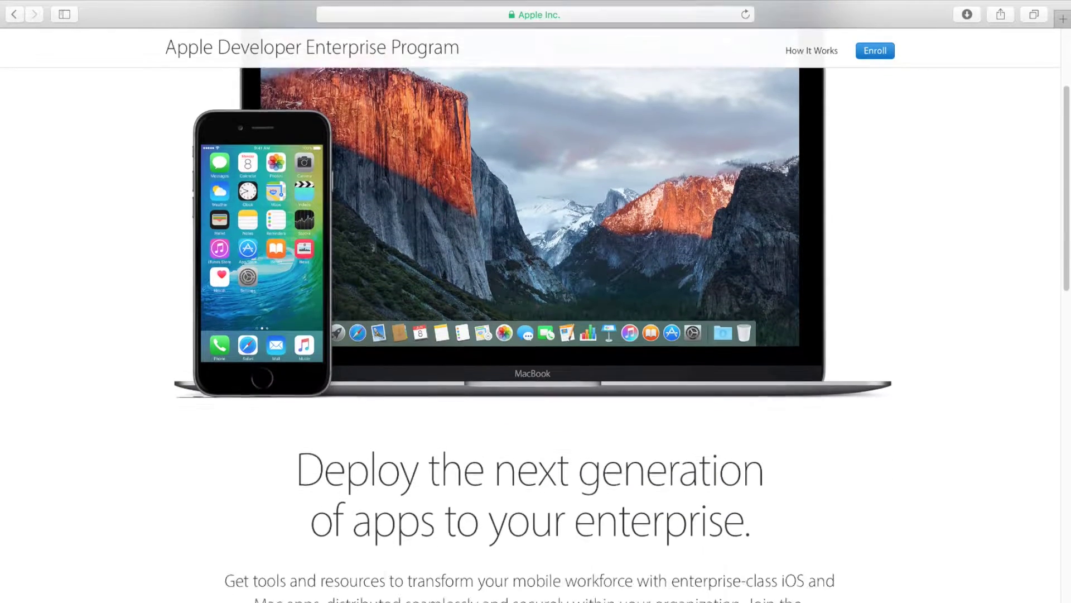
{"action": "scroll", "coordinate": [536, 313], "scroll_direction": "down", "scroll_amount": 10}
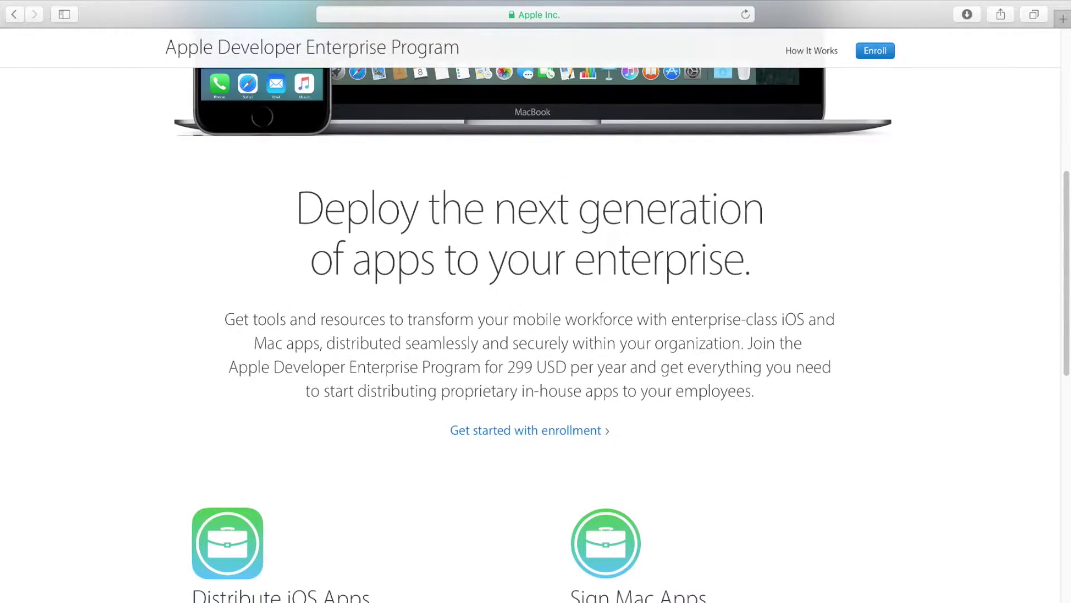
{"action": "scroll", "coordinate": [536, 313], "scroll_direction": "down", "scroll_amount": 6}
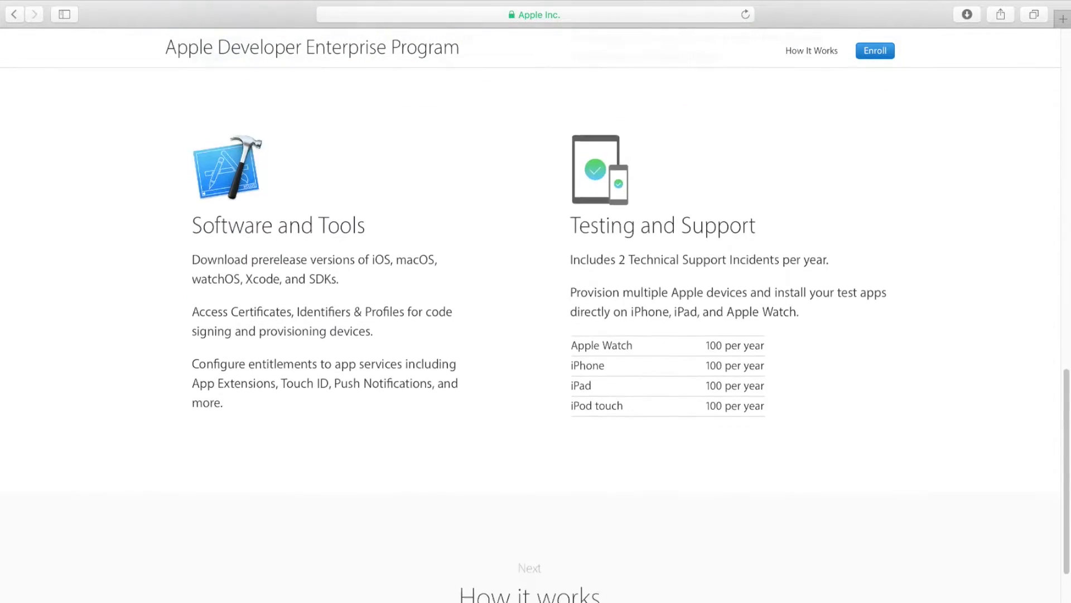
{"action": "scroll", "coordinate": [530, 357], "scroll_direction": "down", "scroll_amount": 4}
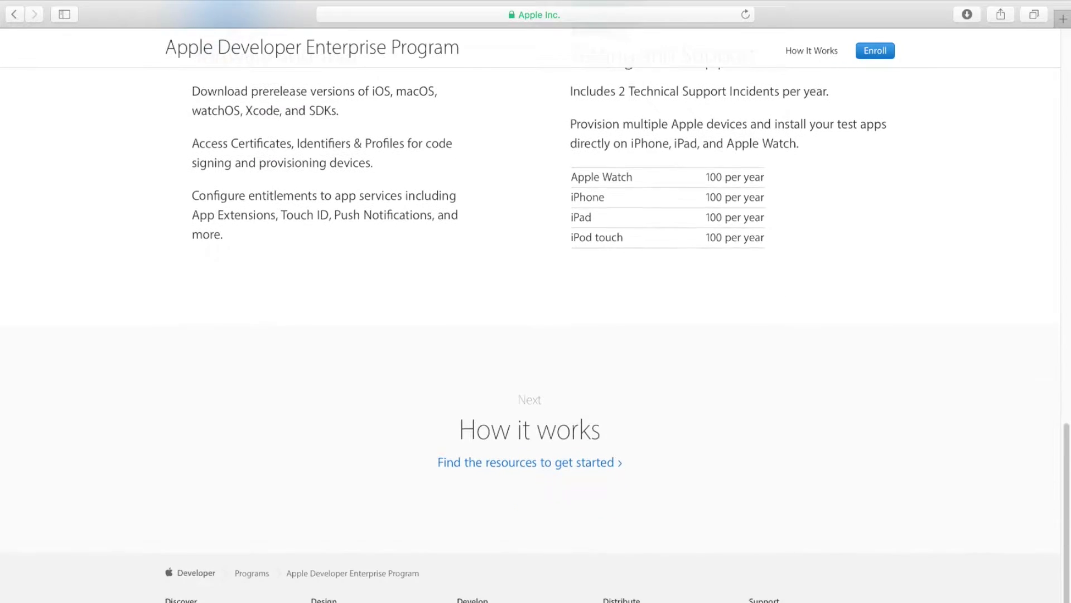
{"action": "left_click", "coordinate": [531, 357]}
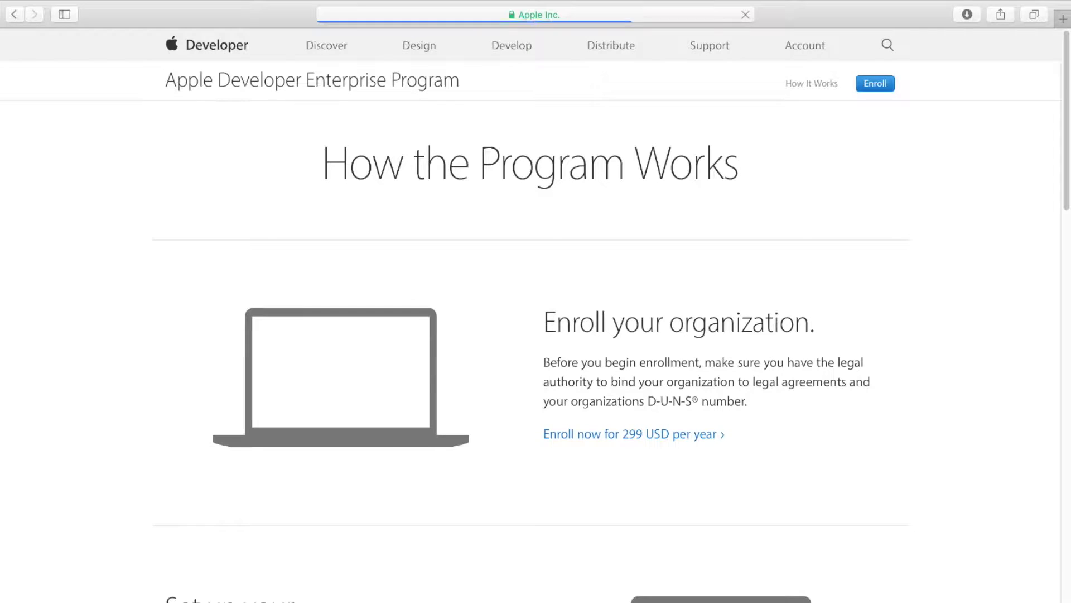
Read down the How the Program Works page to Program Resources
{"action": "scroll", "coordinate": [535, 335], "scroll_direction": "down", "scroll_amount": 7}
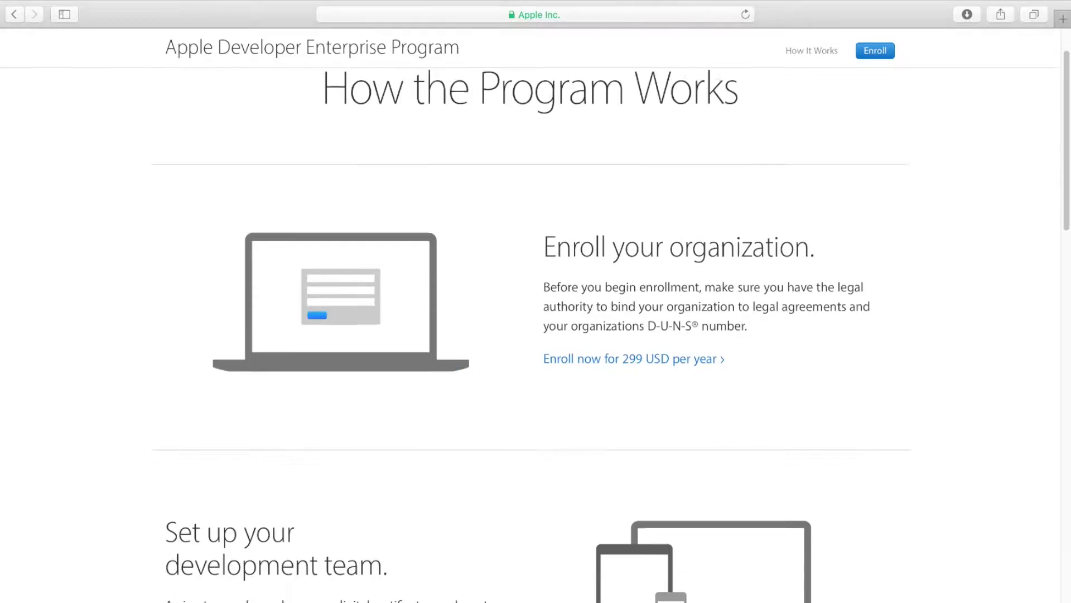
{"action": "scroll", "coordinate": [536, 335], "scroll_direction": "down", "scroll_amount": 6}
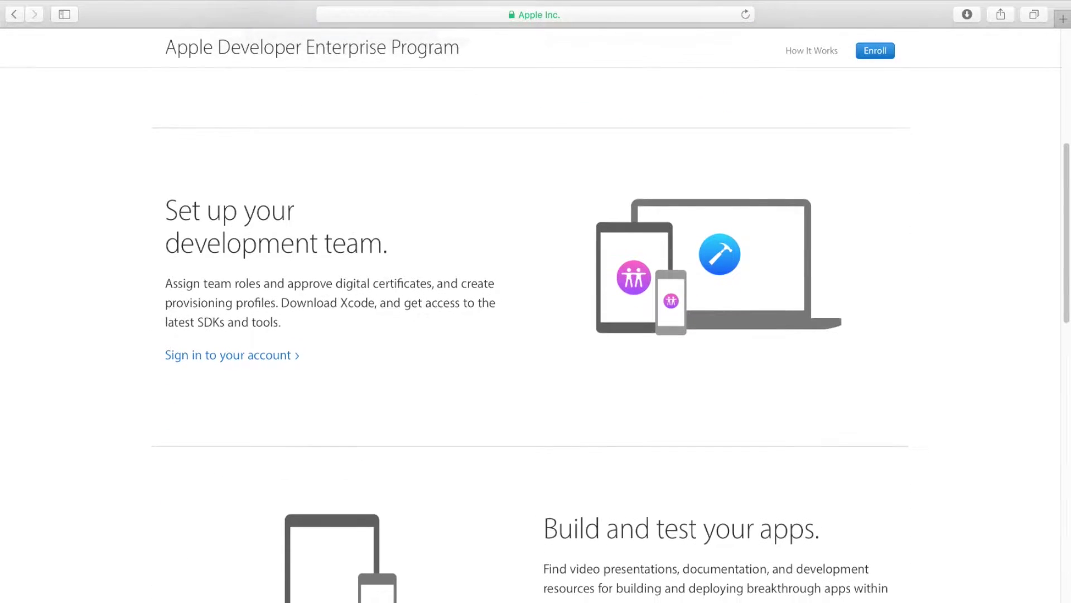
{"action": "scroll", "coordinate": [536, 335], "scroll_direction": "down", "scroll_amount": 4}
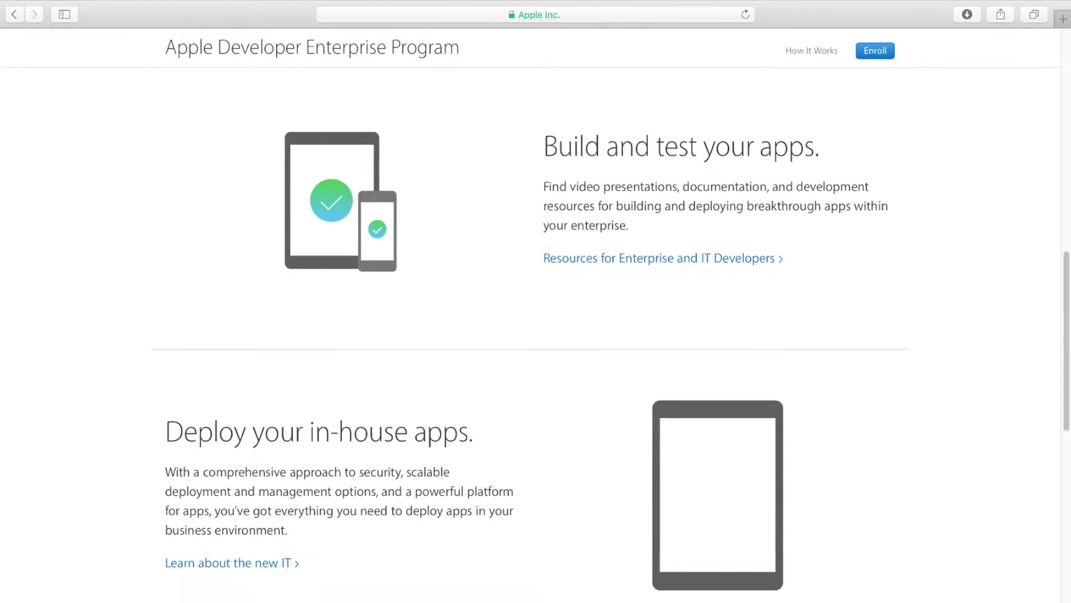
{"action": "scroll", "coordinate": [536, 334], "scroll_direction": "down", "scroll_amount": 3}
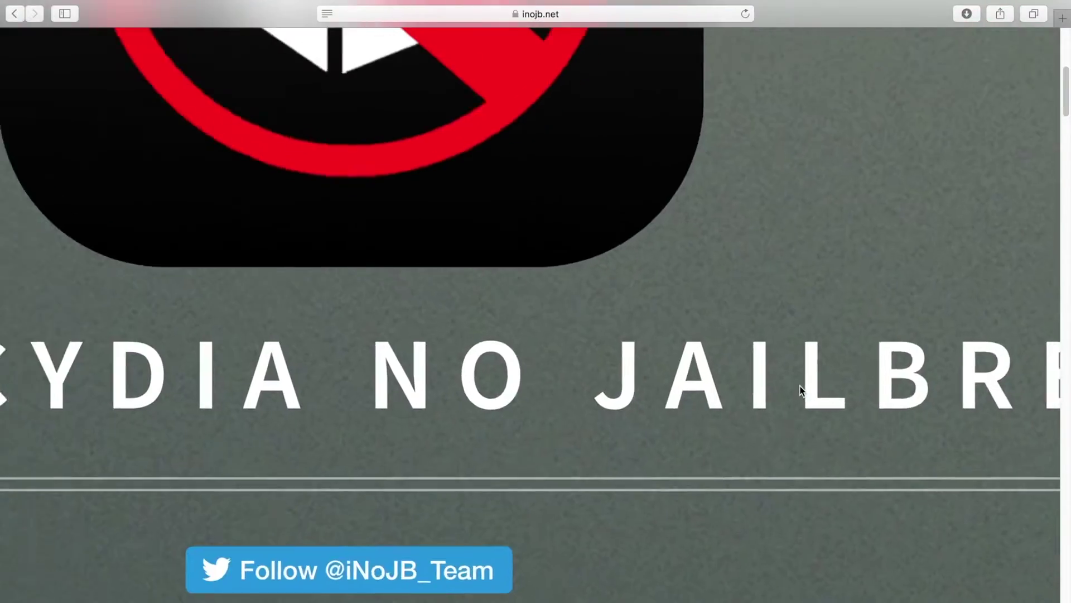
Move across to the inojb.net page showing the 'NO JAILBREAK' heading
{"action": "scroll", "coordinate": [595, 378], "scroll_direction": "right", "scroll_amount": 5}
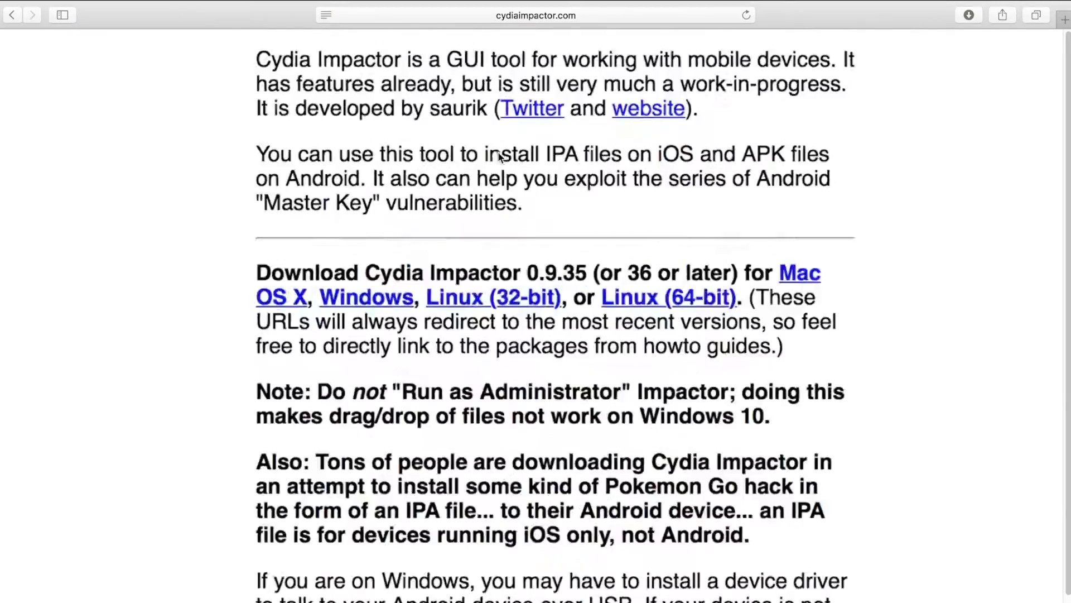
Return to the top of cydiaimpactor.com and highlight the paragraph on installing IPA files
{"action": "scroll", "coordinate": [497, 152], "scroll_direction": "up", "scroll_amount": 3}
{"action": "scroll", "coordinate": [498, 151], "scroll_direction": "up", "scroll_amount": 2}
{"action": "scroll", "coordinate": [498, 152], "scroll_direction": "right", "scroll_amount": 2}
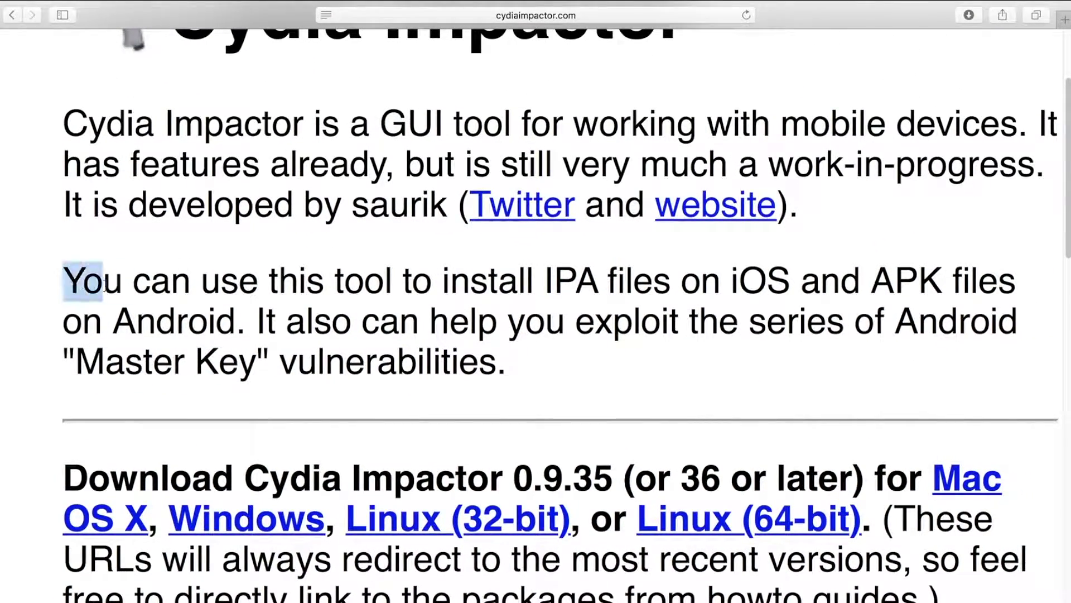
{"action": "left_click_drag", "start_coordinate": [105, 285], "coordinate": [356, 312]}
{"action": "left_click_drag", "start_coordinate": [462, 334], "coordinate": [504, 352]}
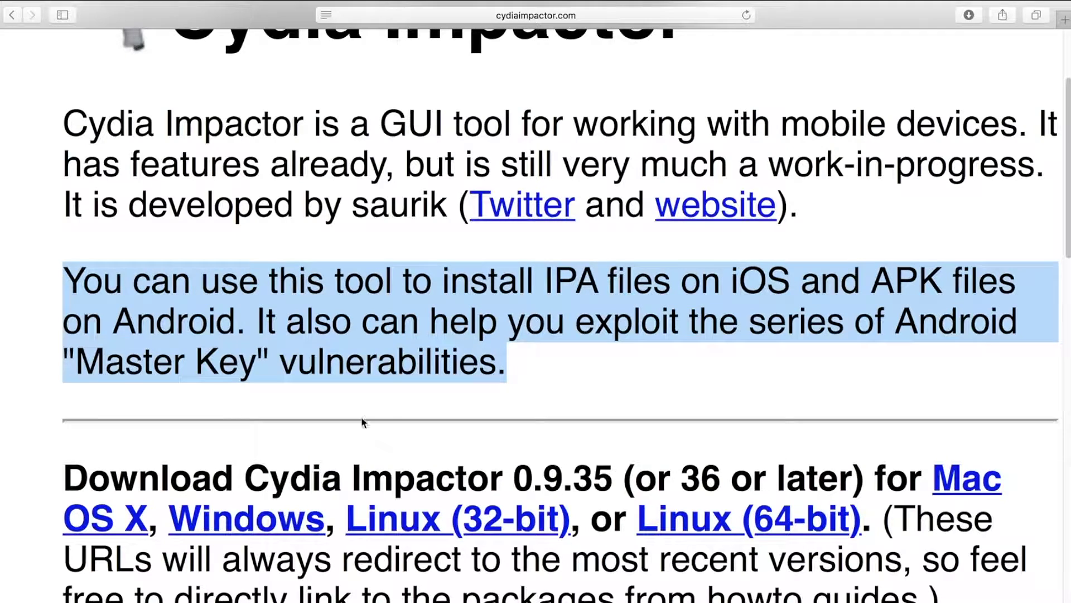
Highlight the Mac, Windows and Linux download links and the 'Do not Run as Administrator' warning
{"action": "scroll", "coordinate": [362, 417], "scroll_direction": "down", "scroll_amount": 5}
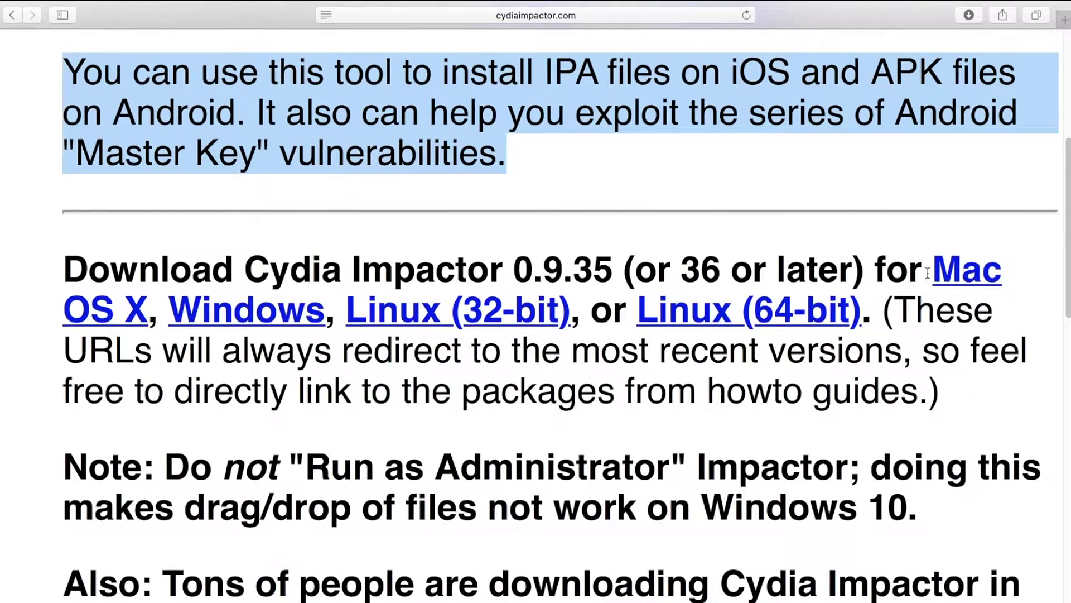
{"action": "left_click_drag", "start_coordinate": [927, 273], "coordinate": [958, 299]}
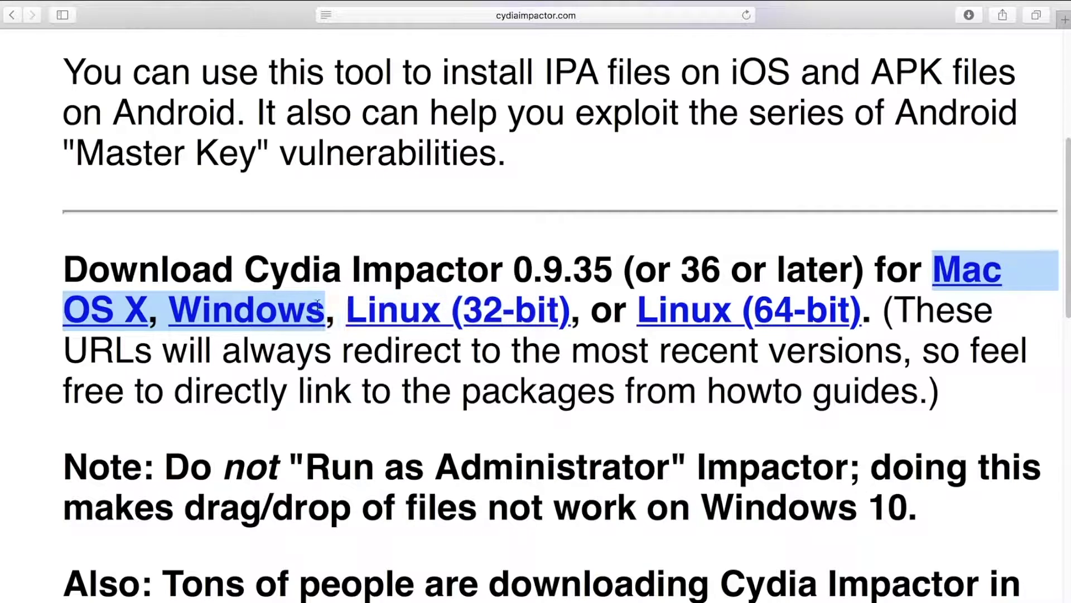
{"action": "left_click_drag", "start_coordinate": [254, 301], "coordinate": [325, 293]}
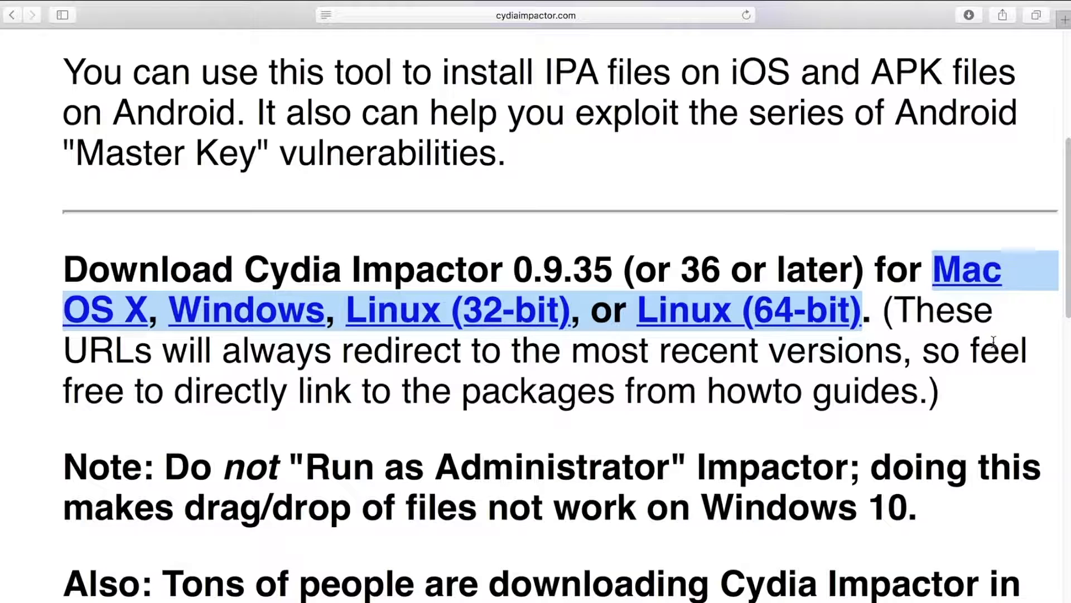
{"action": "left_click", "coordinate": [871, 430]}
{"action": "left_click_drag", "start_coordinate": [708, 393], "coordinate": [792, 391]}
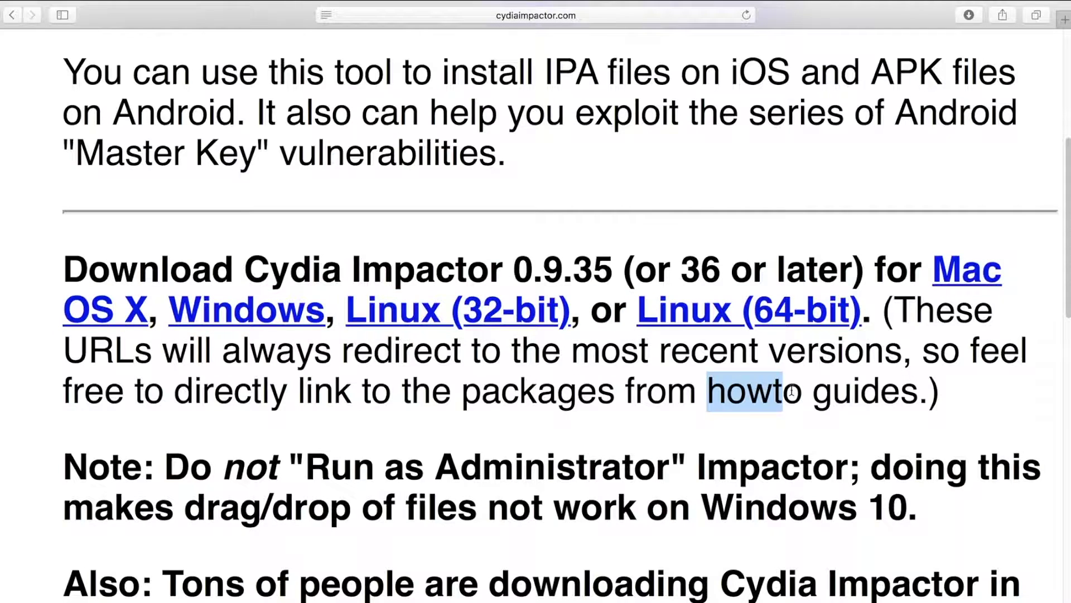
{"action": "scroll", "coordinate": [583, 449], "scroll_direction": "down", "scroll_amount": 5}
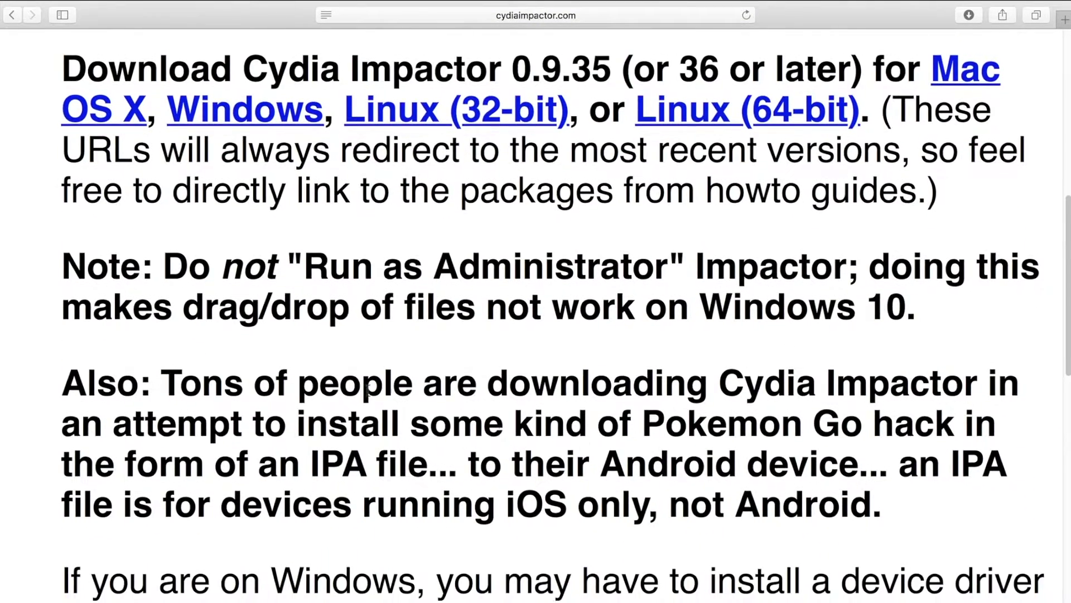
{"action": "left_click_drag", "start_coordinate": [165, 270], "coordinate": [689, 262]}
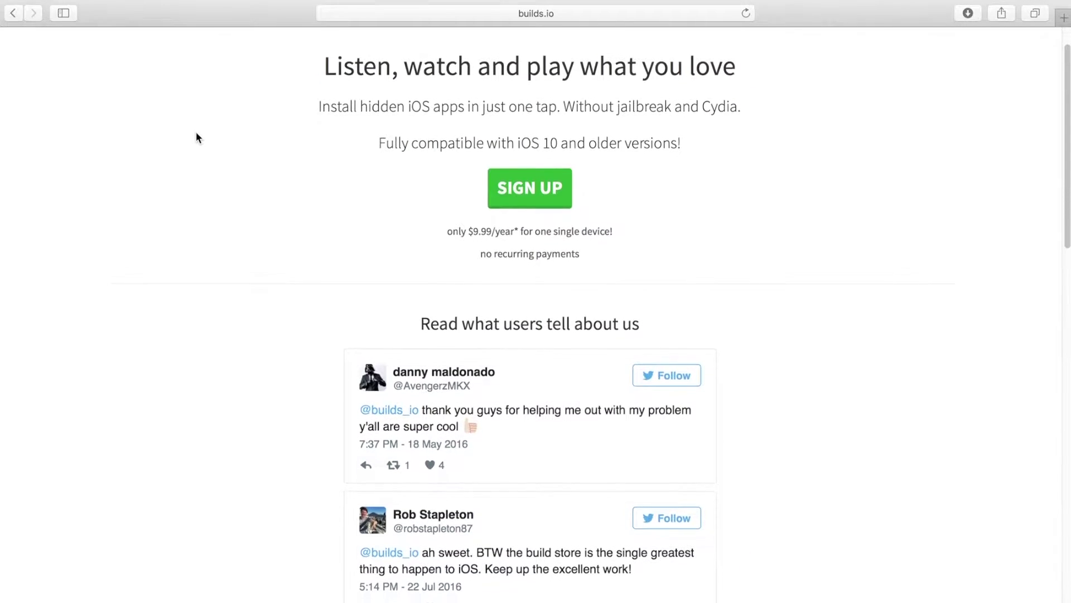
Scroll through the builds.io page and open the BuildStore sign-up form
{"action": "scroll", "coordinate": [196, 134], "scroll_direction": "down", "scroll_amount": 2}
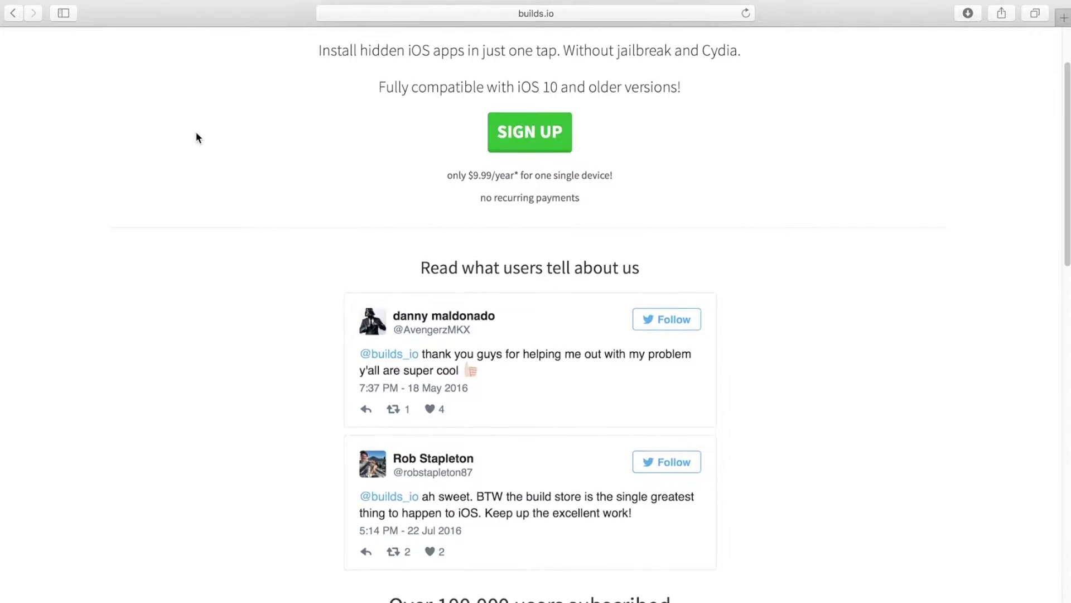
{"action": "scroll", "coordinate": [196, 137], "scroll_direction": "down", "scroll_amount": 3}
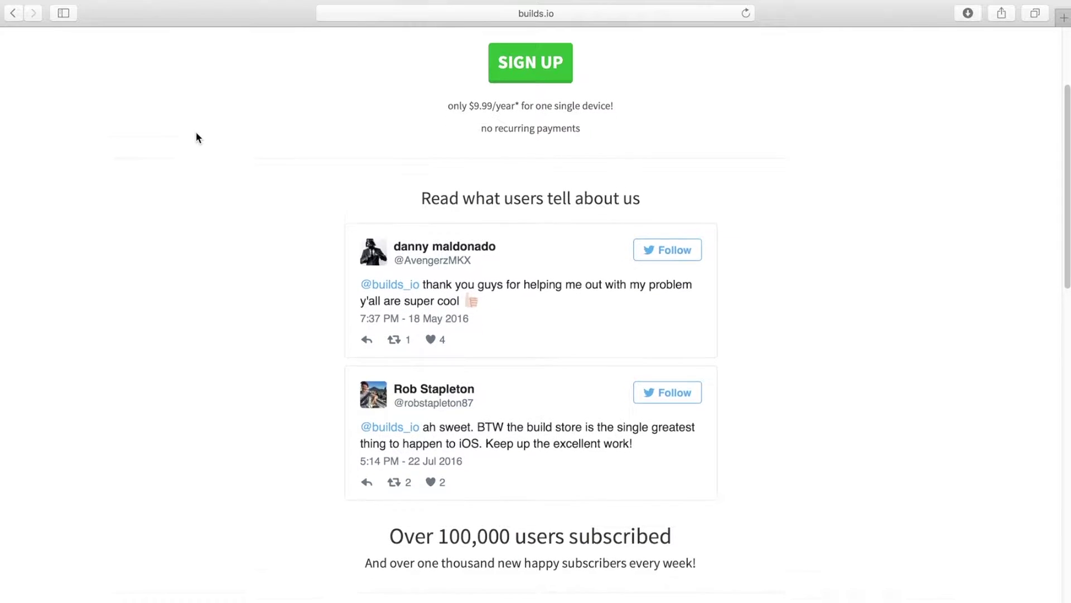
{"action": "scroll", "coordinate": [196, 138], "scroll_direction": "down", "scroll_amount": 10}
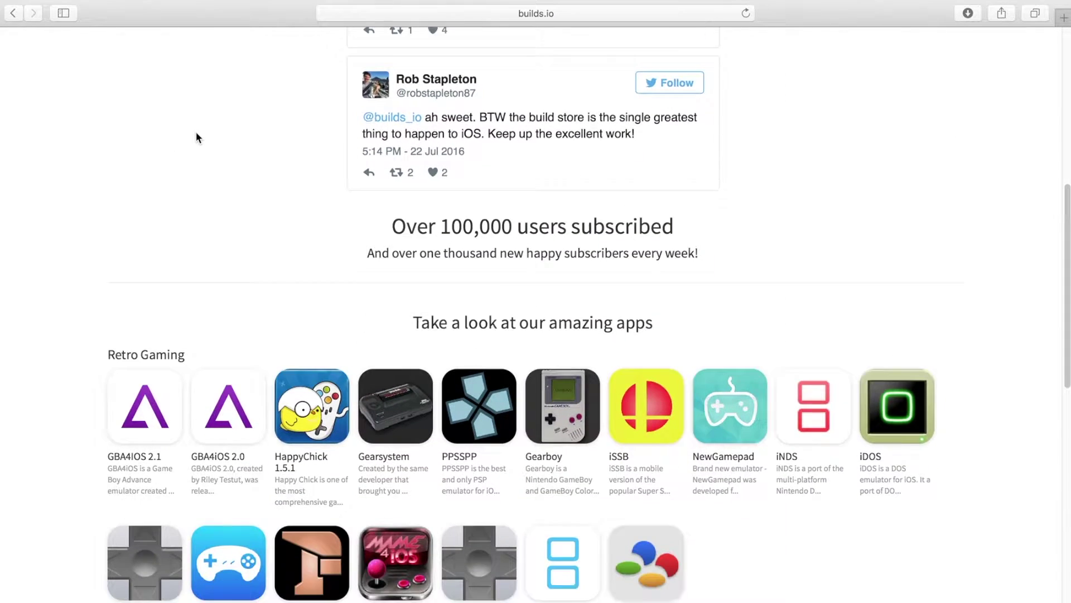
{"action": "scroll", "coordinate": [195, 137], "scroll_direction": "down", "scroll_amount": 6}
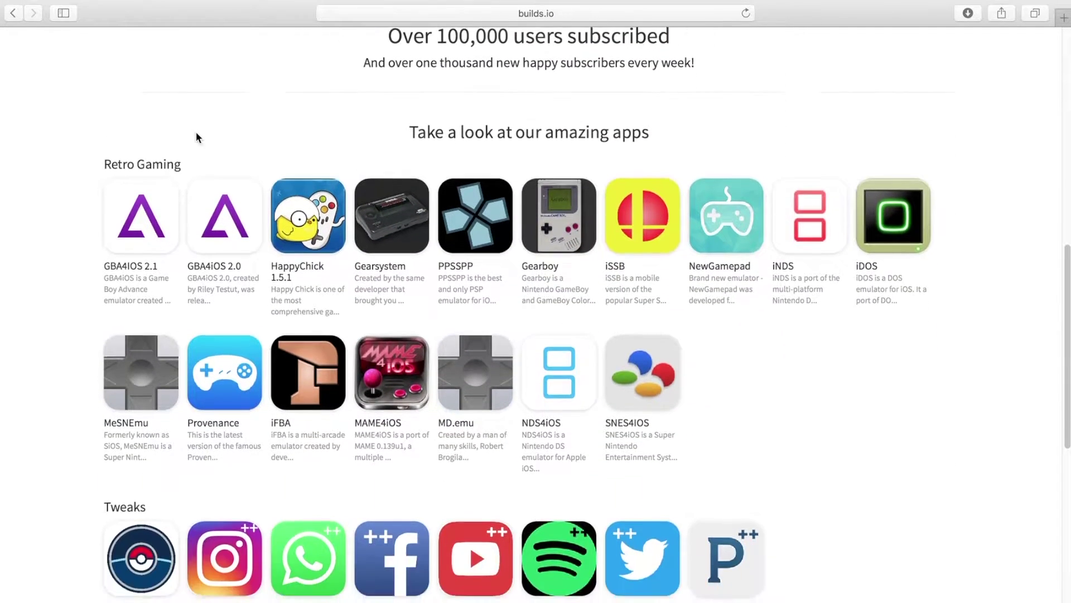
{"action": "scroll", "coordinate": [196, 137], "scroll_direction": "down", "scroll_amount": 7}
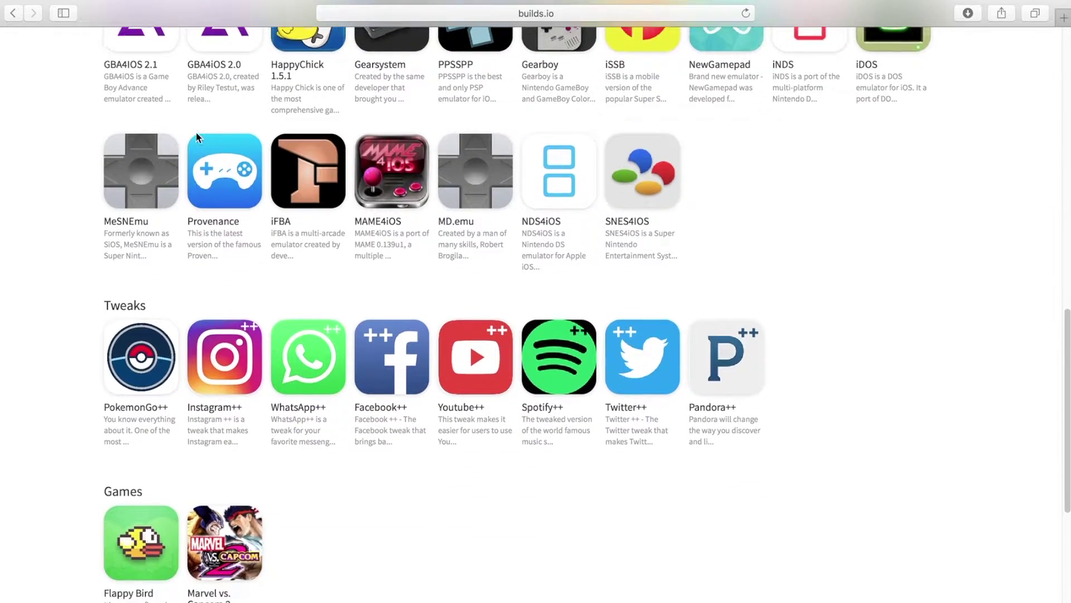
{"action": "scroll", "coordinate": [196, 137], "scroll_direction": "down", "scroll_amount": 8}
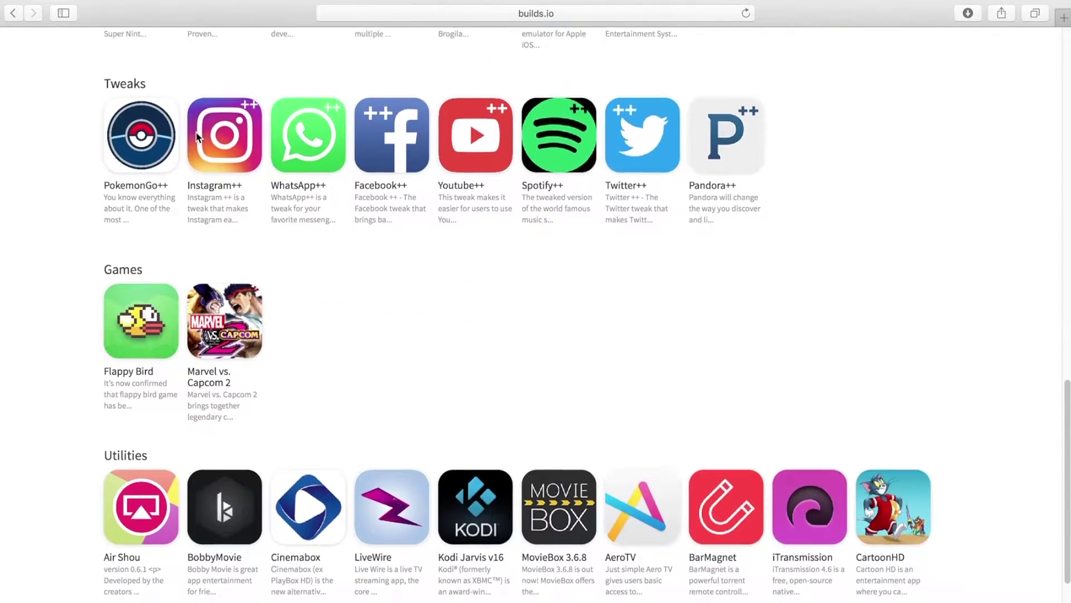
{"action": "scroll", "coordinate": [196, 137], "scroll_direction": "down", "scroll_amount": 7}
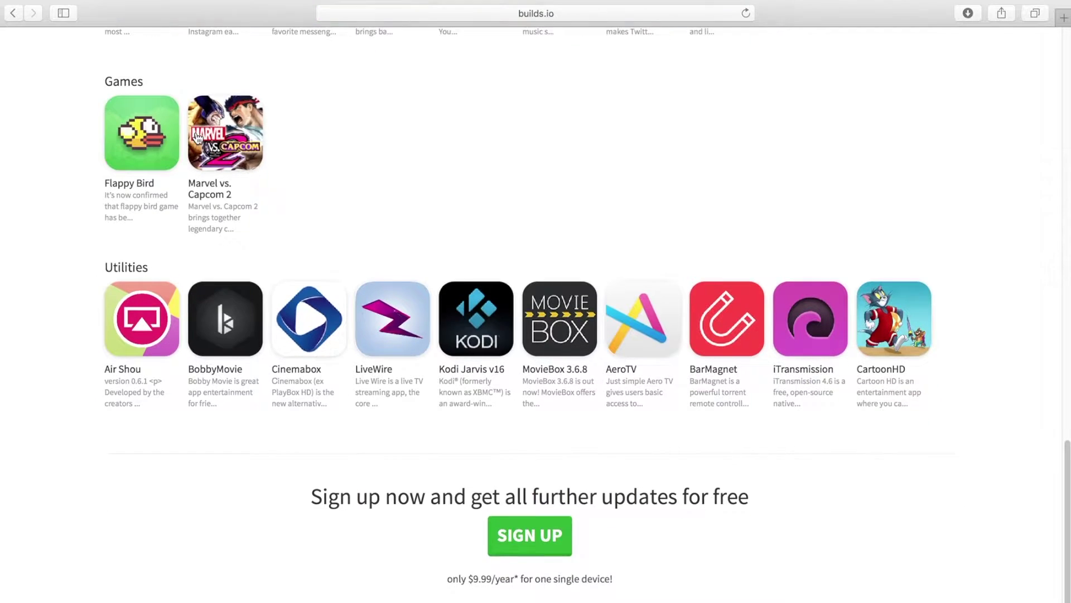
{"action": "scroll", "coordinate": [197, 136], "scroll_direction": "down", "scroll_amount": 3}
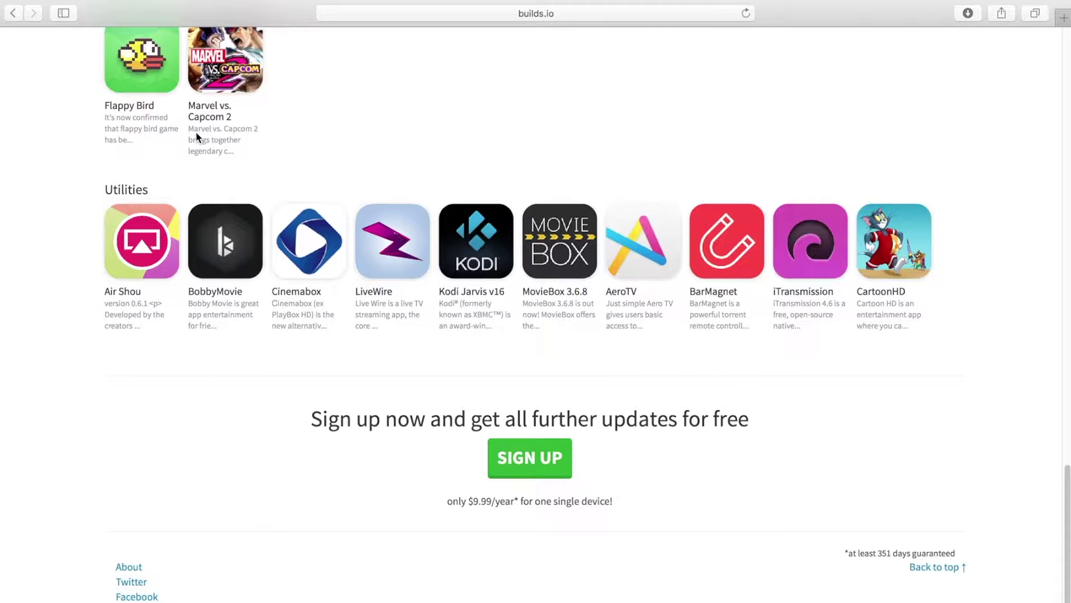
{"action": "scroll", "coordinate": [196, 137], "scroll_direction": "up", "scroll_amount": 13}
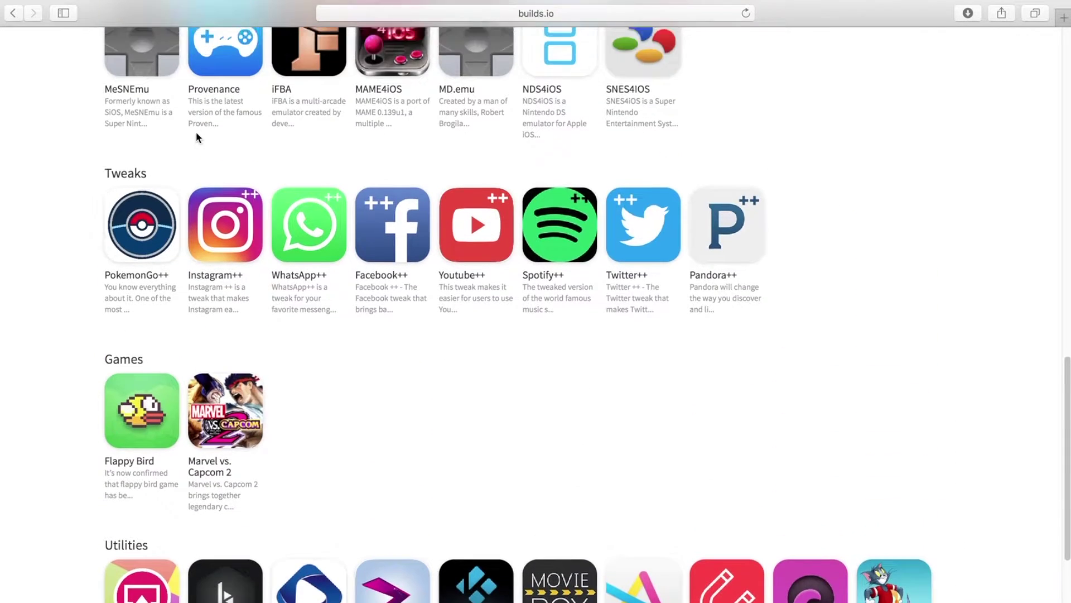
{"action": "scroll", "coordinate": [196, 138], "scroll_direction": "up", "scroll_amount": 20}
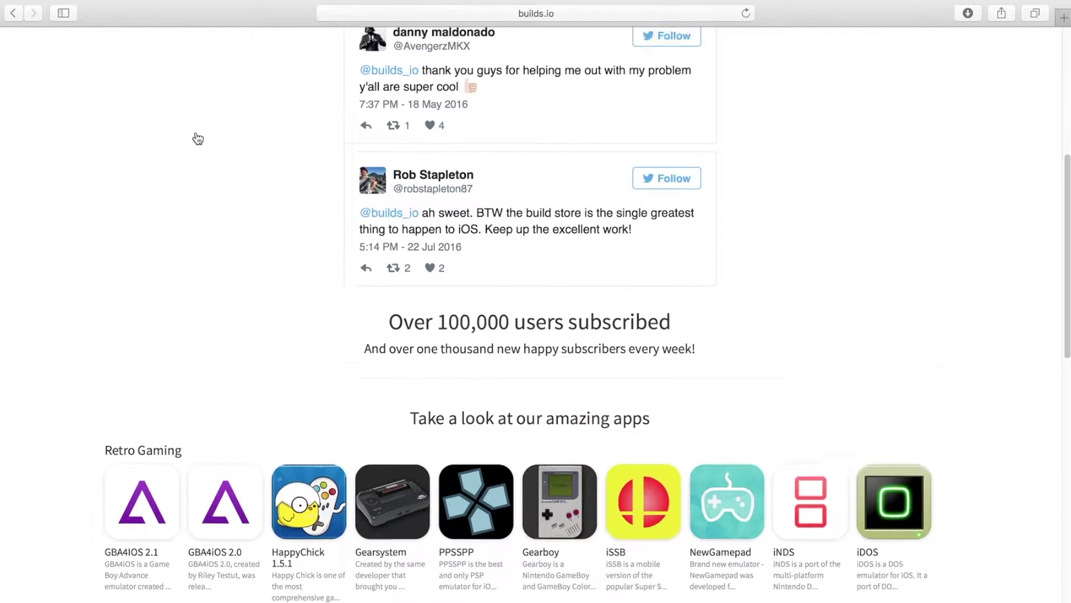
{"action": "scroll", "coordinate": [198, 138], "scroll_direction": "up", "scroll_amount": 14}
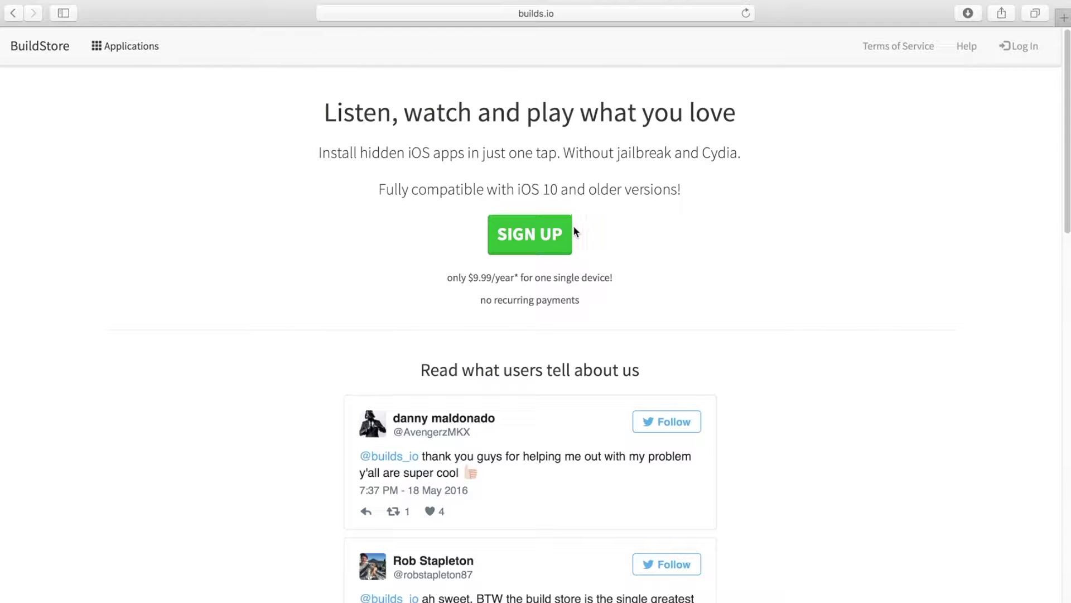
{"action": "left_click", "coordinate": [560, 235]}
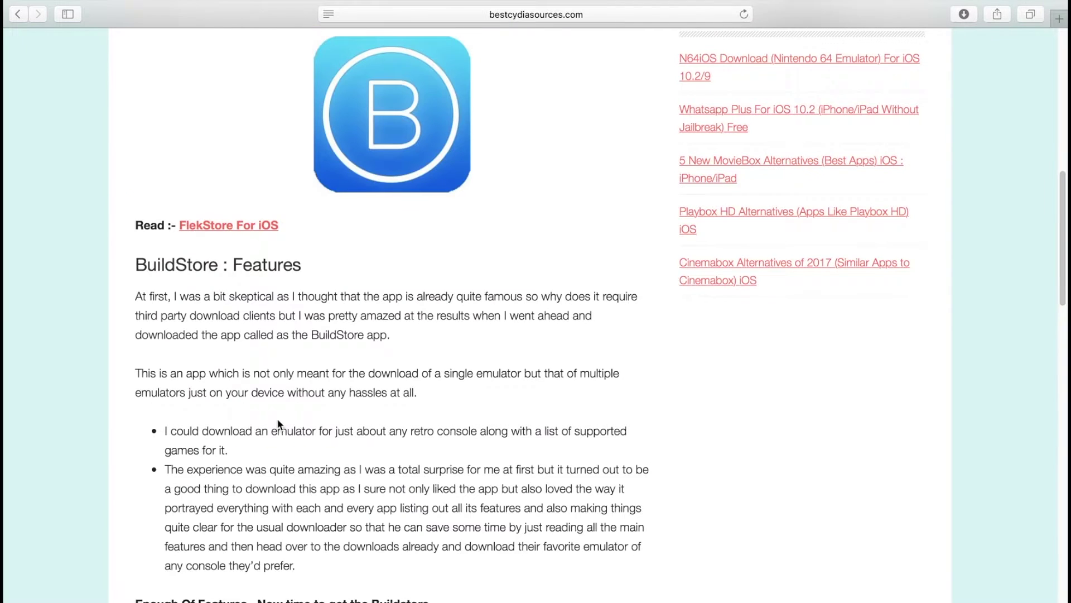
At the bottom of the bestcydiasources BuildStore article, submit a star rating
{"action": "scroll", "coordinate": [279, 424], "scroll_direction": "down", "scroll_amount": 5}
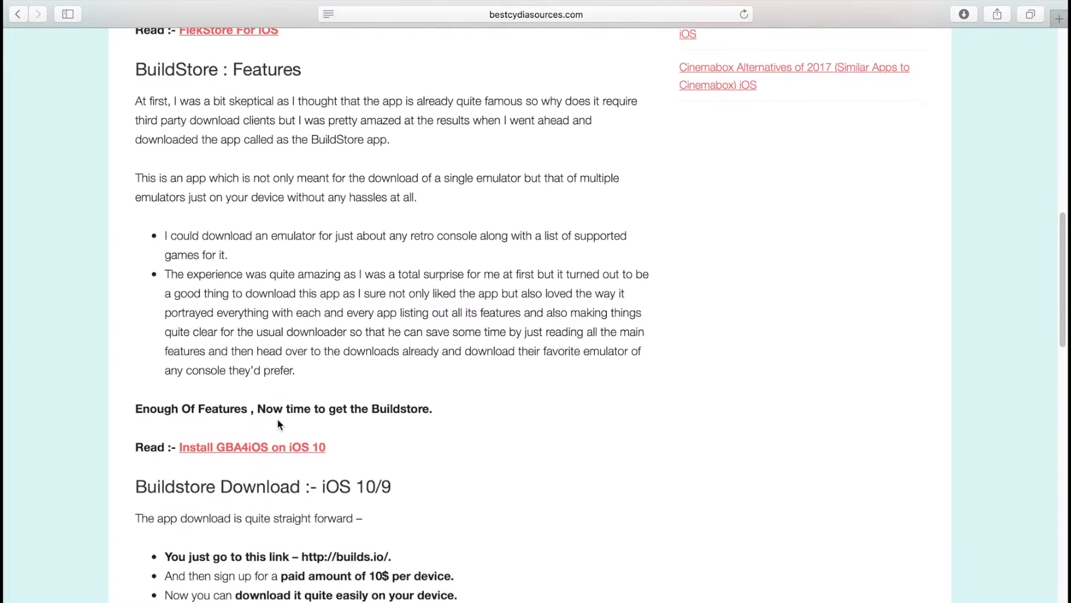
{"action": "scroll", "coordinate": [278, 423], "scroll_direction": "down", "scroll_amount": 6}
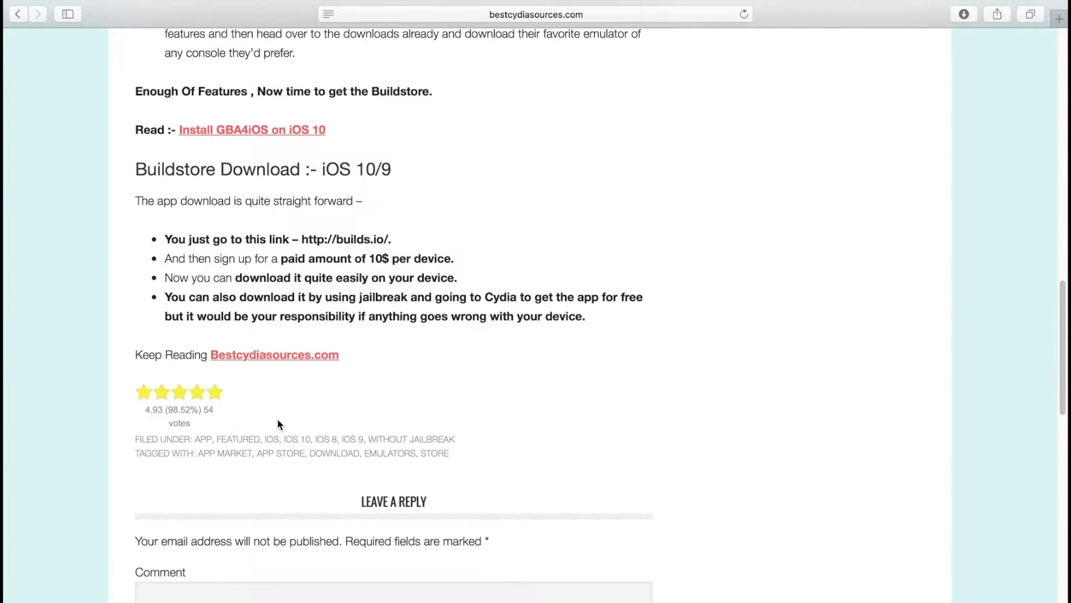
{"action": "left_click", "coordinate": [217, 327]}
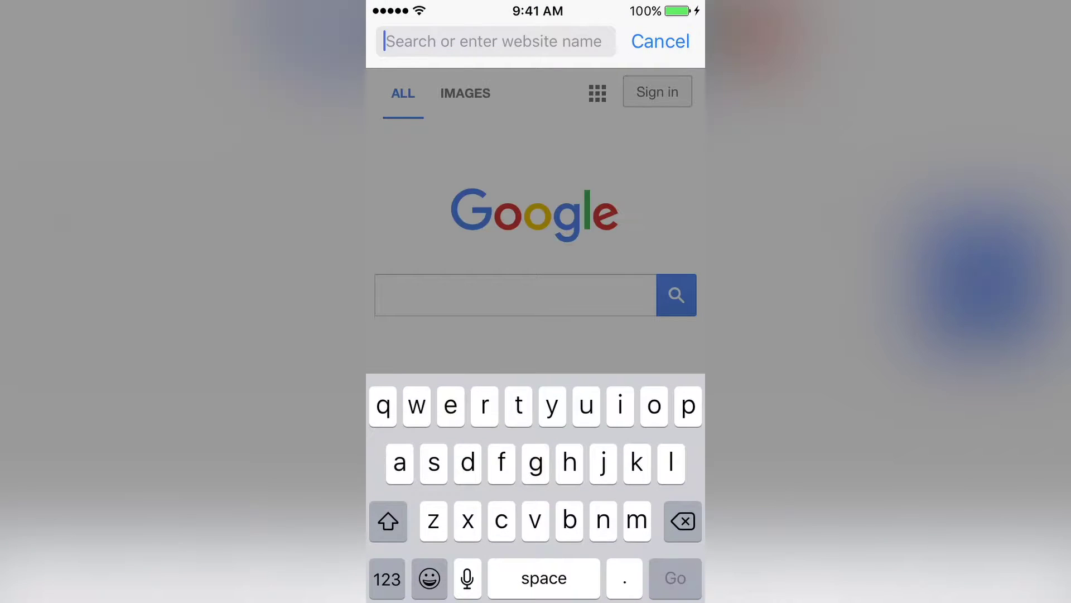
Load iemulators.com in Safari and look over its home page
{"action": "type", "text": "iemulators.com"}
{"action": "key", "text": "Return"}
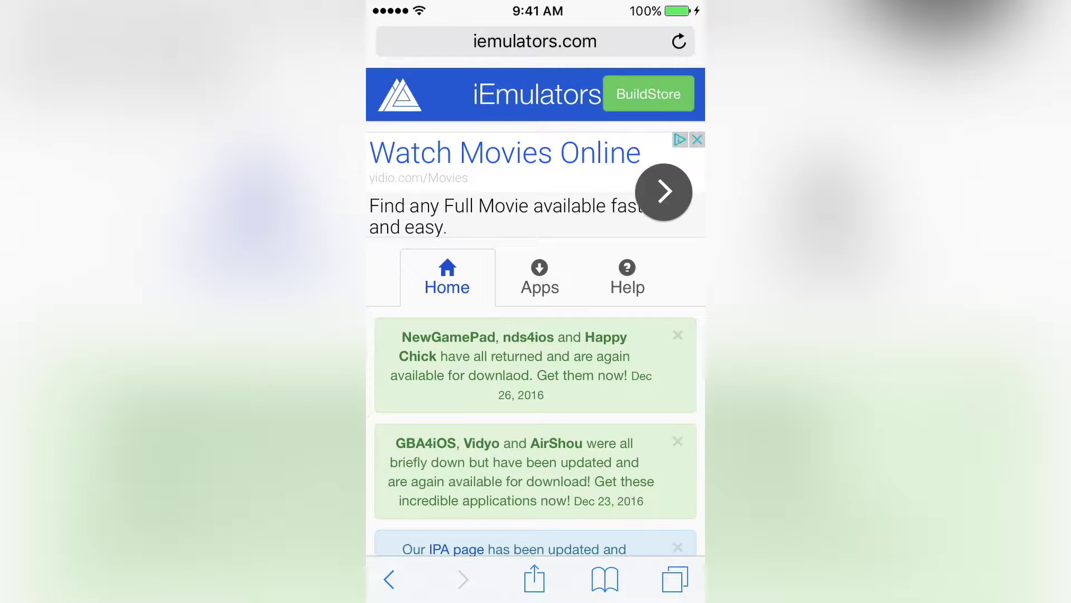
{"action": "scroll", "coordinate": [536, 335], "scroll_direction": "down", "scroll_amount": 2}
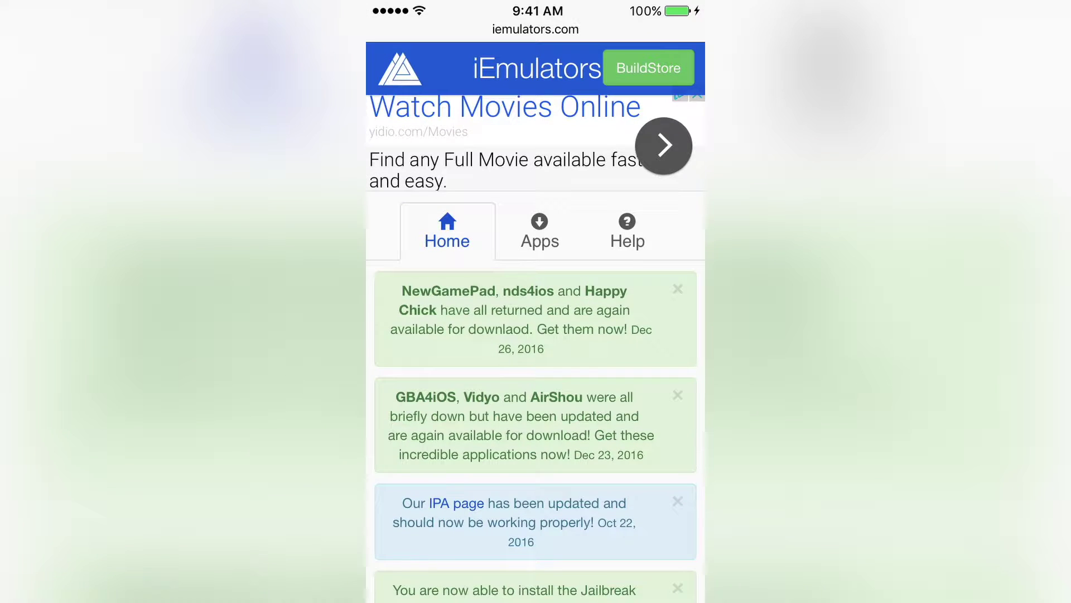
{"action": "scroll", "coordinate": [535, 335], "scroll_direction": "up", "scroll_amount": 2}
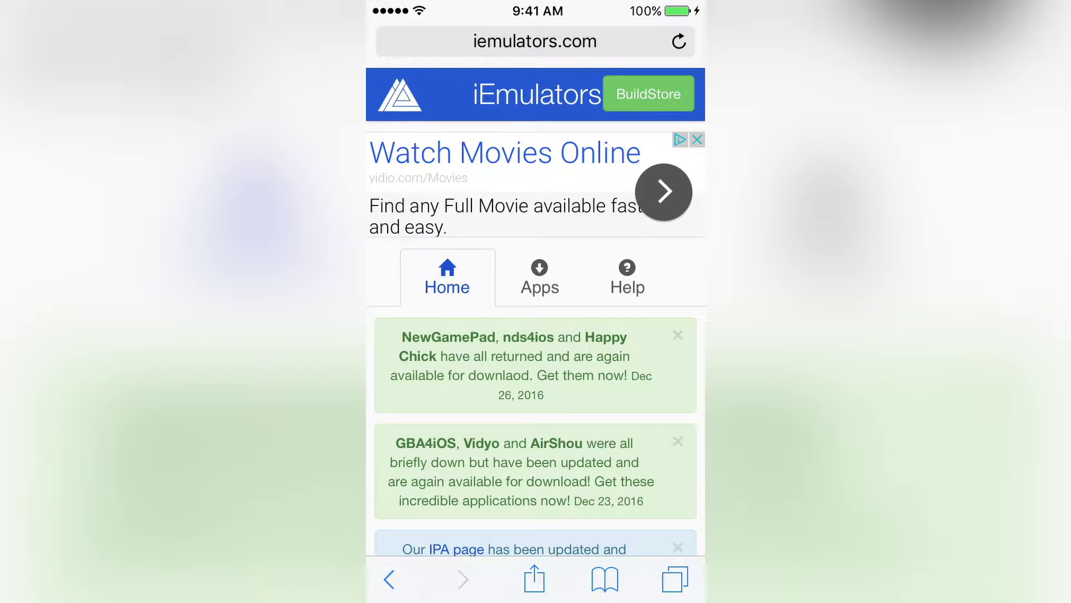
From the iEmulators Apps list, open GBA4iOS 2.1's download page and scroll to the signed install entry
{"action": "left_click", "coordinate": [539, 278]}
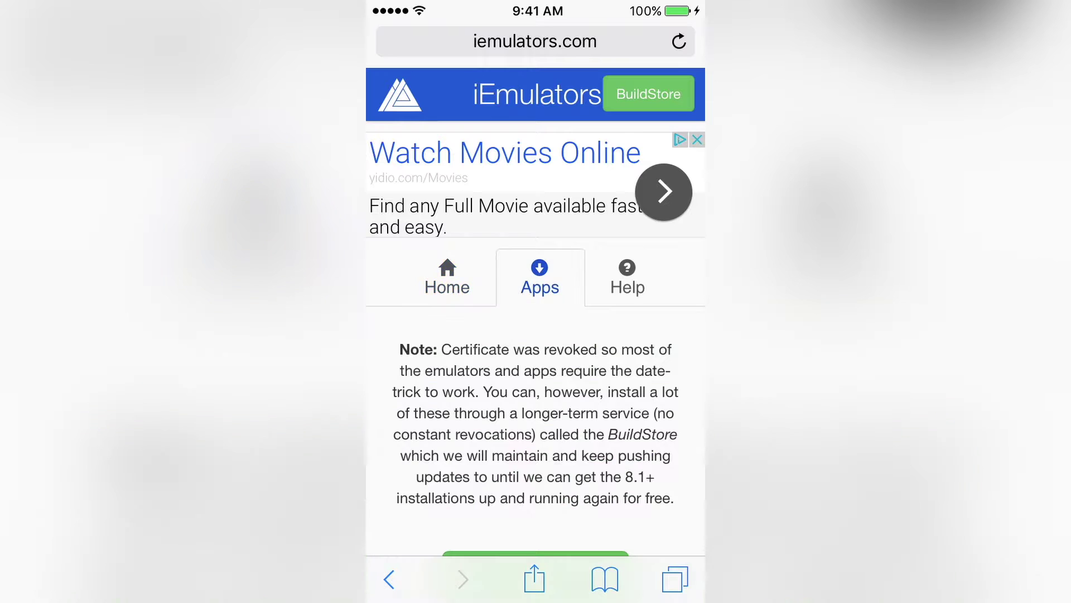
{"action": "scroll", "coordinate": [535, 335], "scroll_direction": "down", "scroll_amount": 15}
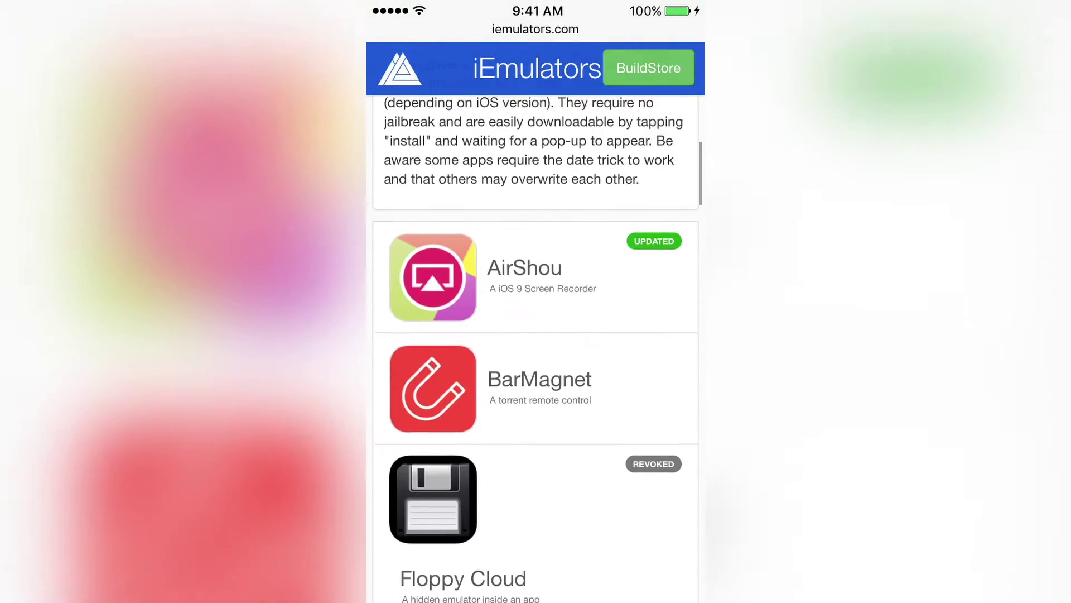
{"action": "scroll", "coordinate": [536, 335], "scroll_direction": "down", "scroll_amount": 1}
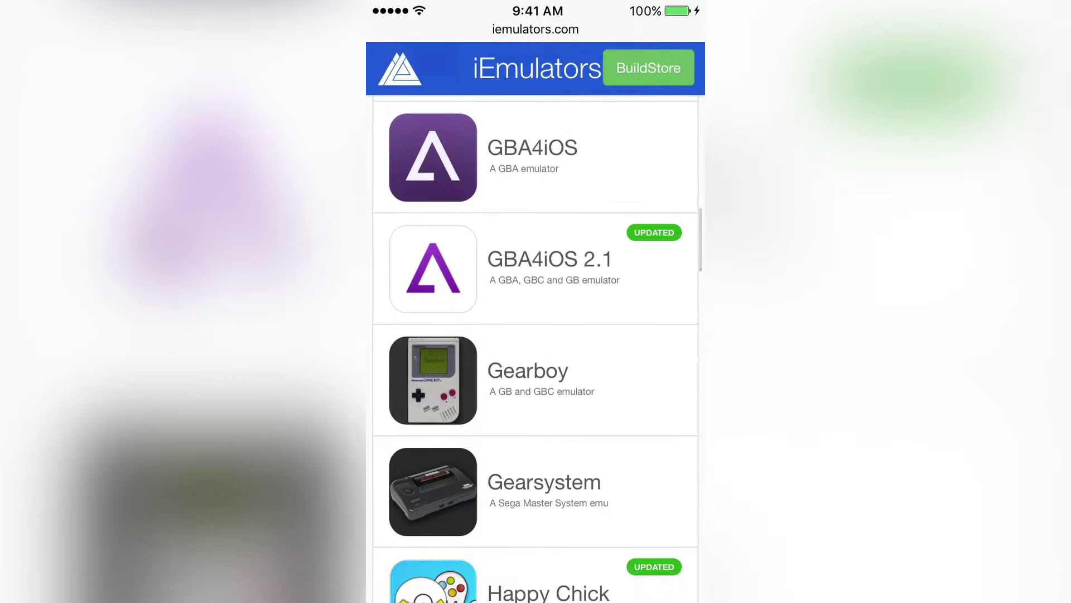
{"action": "left_click", "coordinate": [549, 268]}
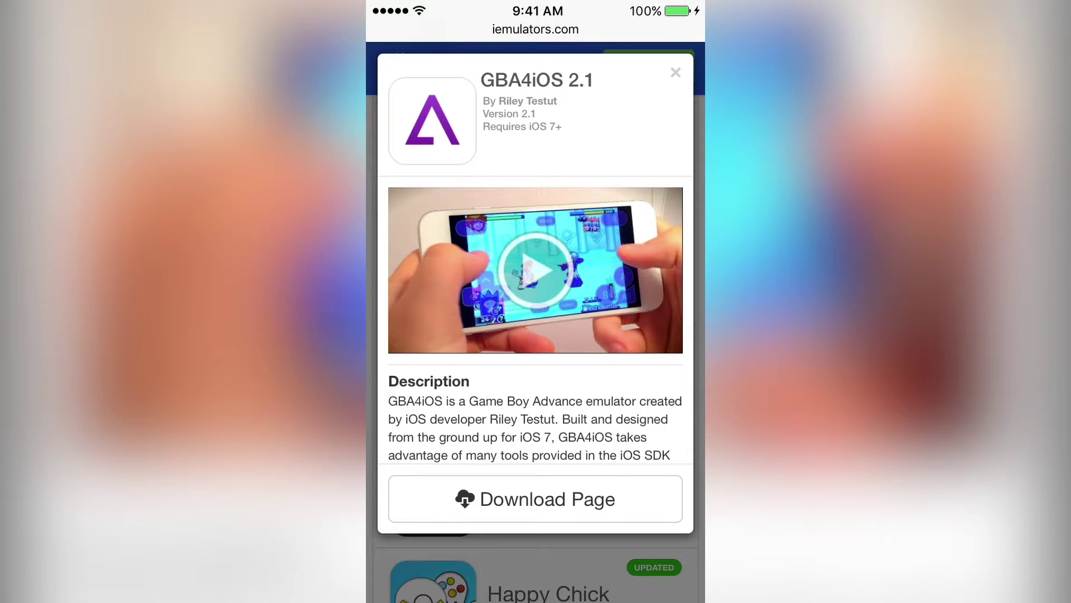
{"action": "left_click", "coordinate": [535, 498]}
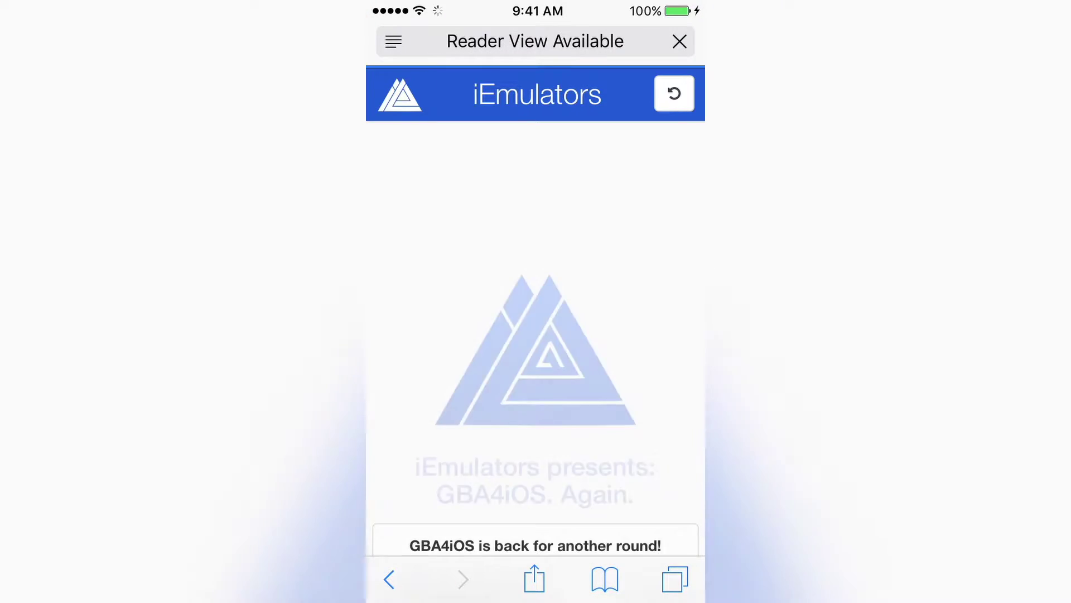
{"action": "scroll", "coordinate": [536, 357], "scroll_direction": "down", "scroll_amount": 5}
{"action": "scroll", "coordinate": [536, 357], "scroll_direction": "down", "scroll_amount": 10}
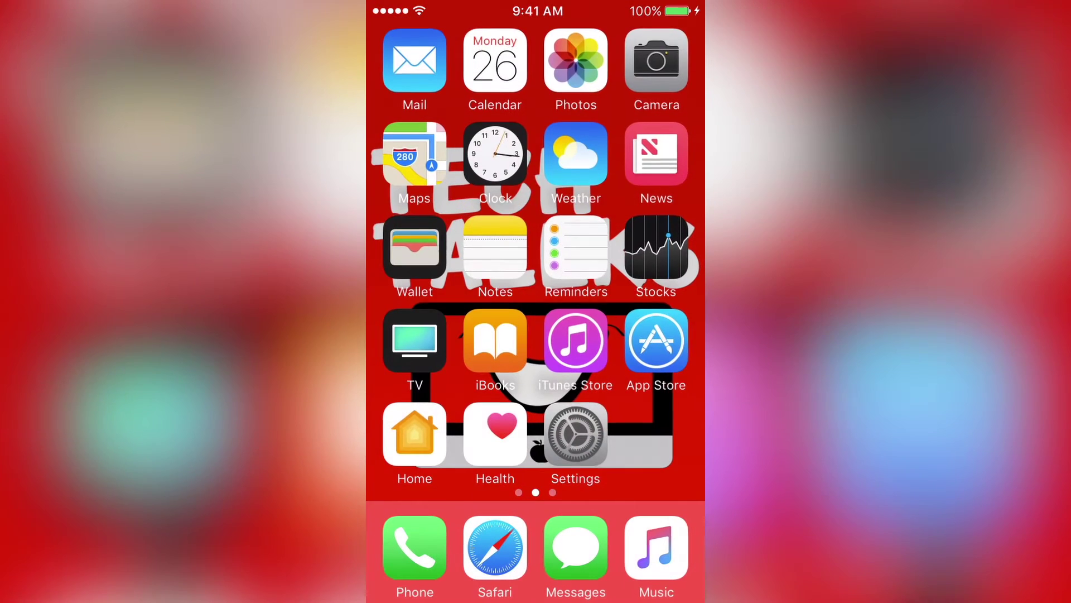
Swipe to the home screen page holding GBA4iOS and launch it
{"action": "left_click_drag", "start_coordinate": [614, 279], "coordinate": [536, 279]}
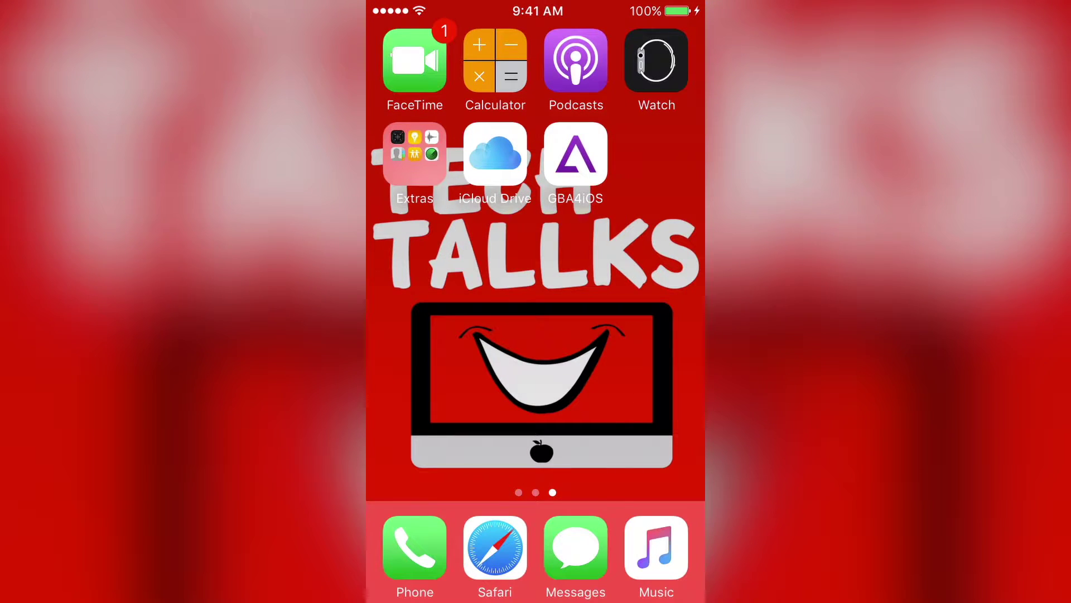
{"action": "left_click", "coordinate": [576, 154]}
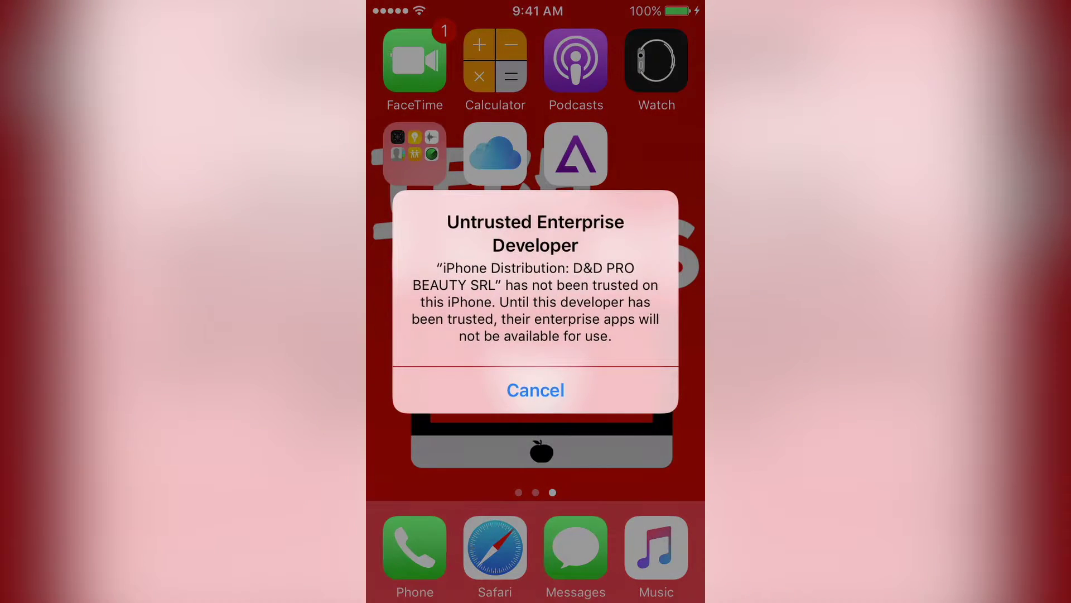
Dismiss the untrusted developer alert and go to Settings > General
{"action": "left_click", "coordinate": [536, 389]}
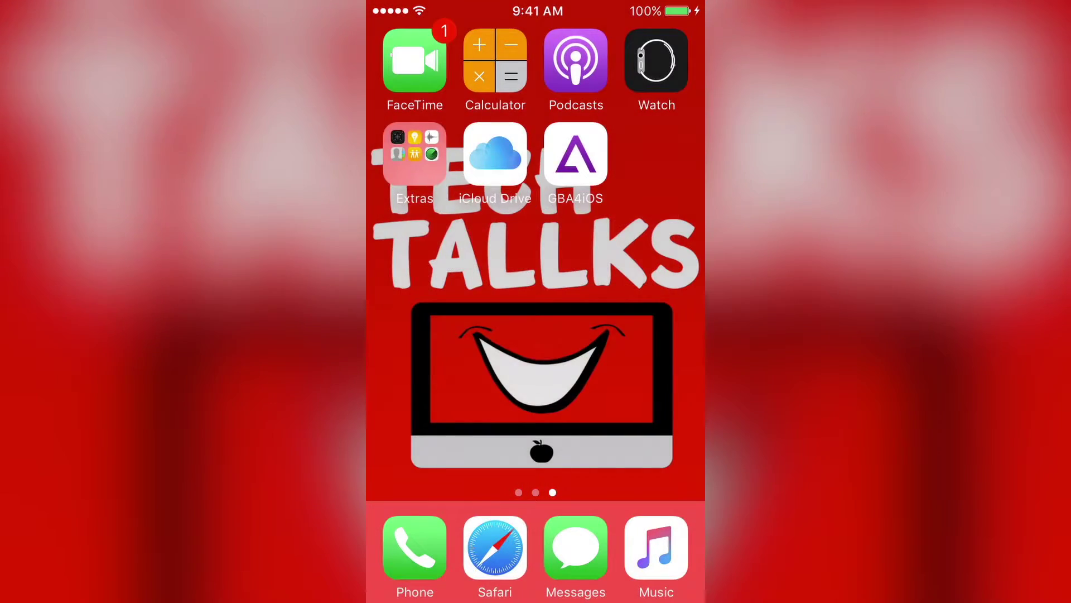
{"action": "left_click_drag", "start_coordinate": [424, 279], "coordinate": [647, 279]}
{"action": "left_click", "coordinate": [591, 433]}
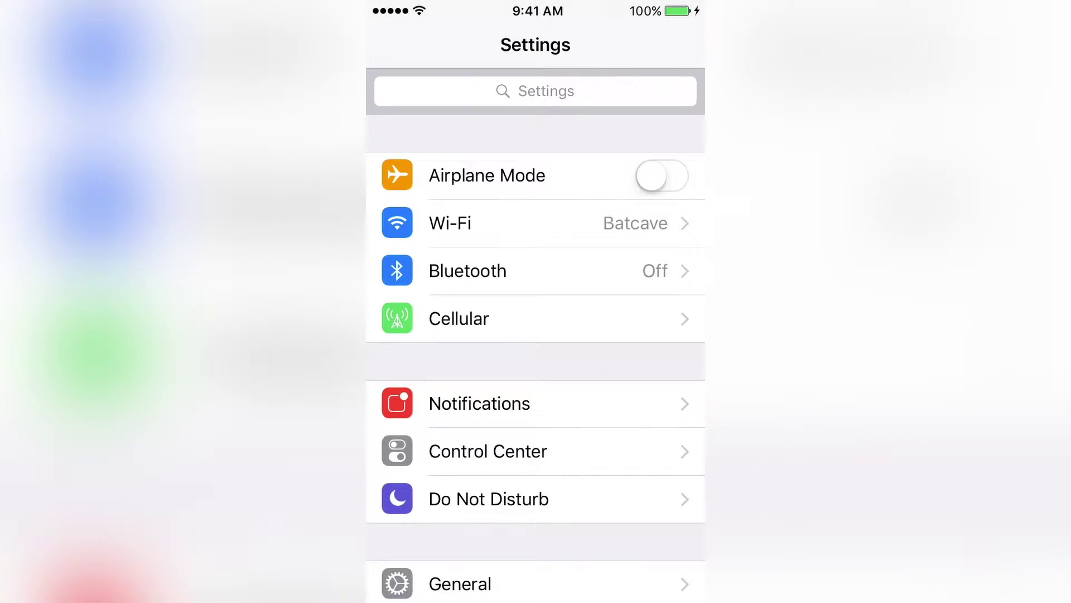
{"action": "scroll", "coordinate": [536, 335], "scroll_direction": "down", "scroll_amount": 3}
{"action": "left_click", "coordinate": [463, 402]}
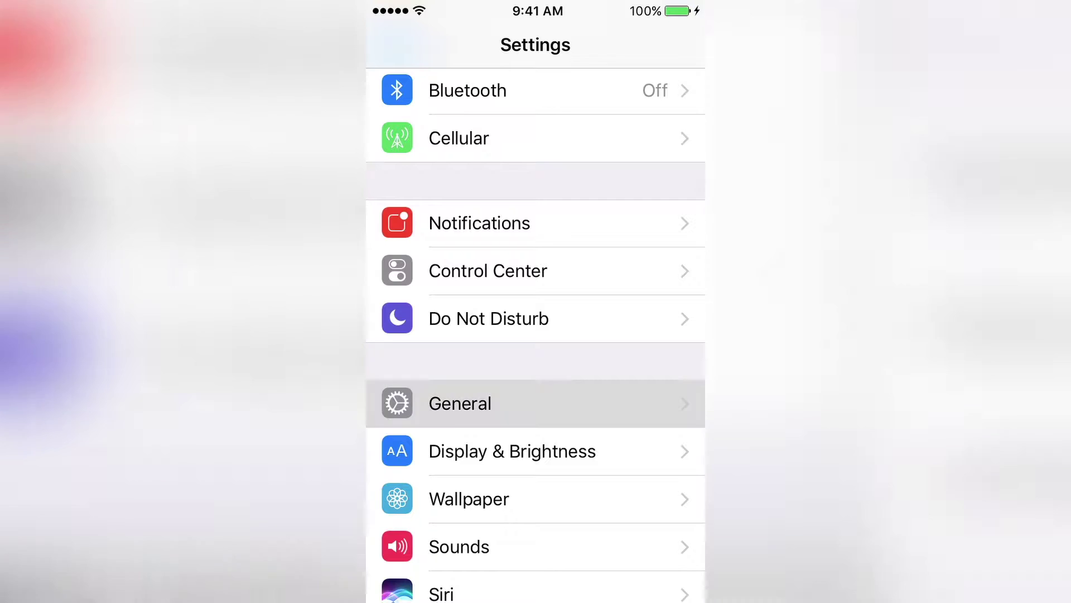
Trust the D&D PRO BEAUTY SRL developer in Device Management, then return home
{"action": "scroll", "coordinate": [536, 335], "scroll_direction": "down", "scroll_amount": 3}
{"action": "scroll", "coordinate": [536, 335], "scroll_direction": "down", "scroll_amount": 5}
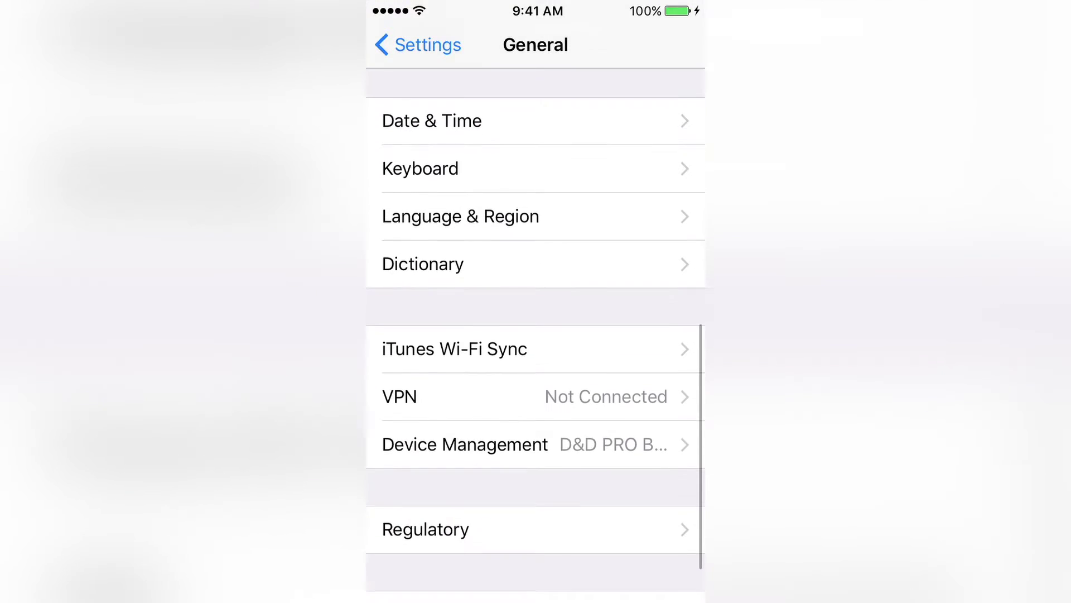
{"action": "left_click", "coordinate": [467, 443]}
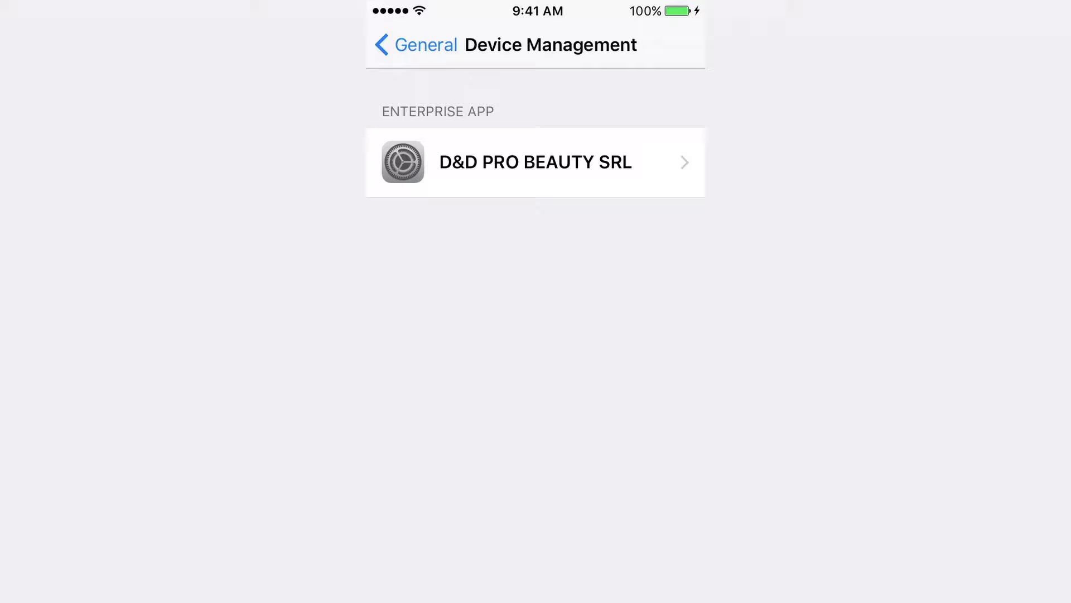
{"action": "left_click", "coordinate": [535, 161]}
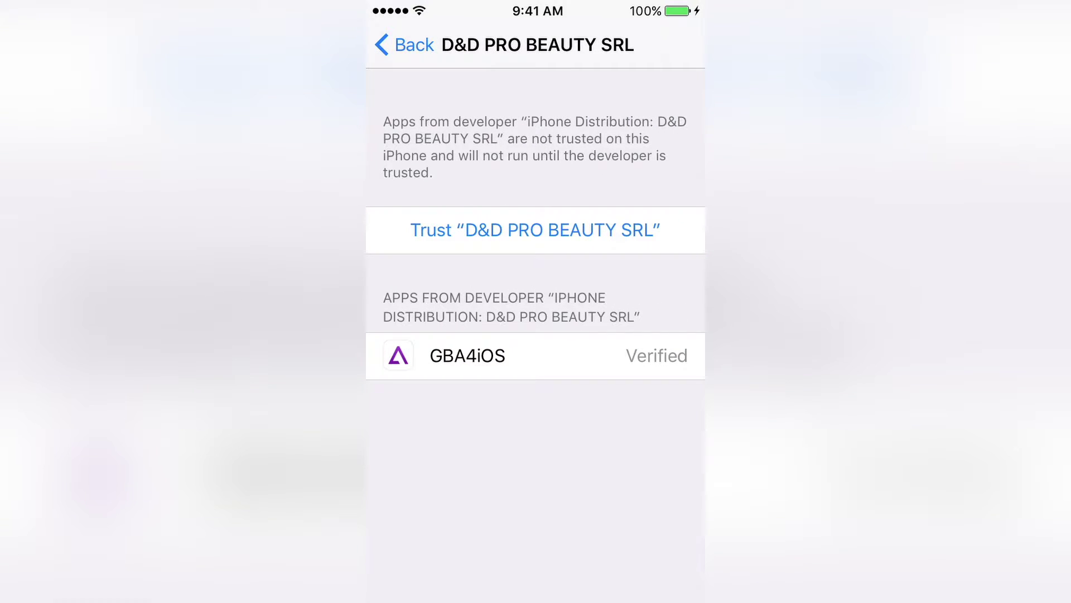
{"action": "left_click", "coordinate": [535, 230]}
{"action": "left_click", "coordinate": [608, 390]}
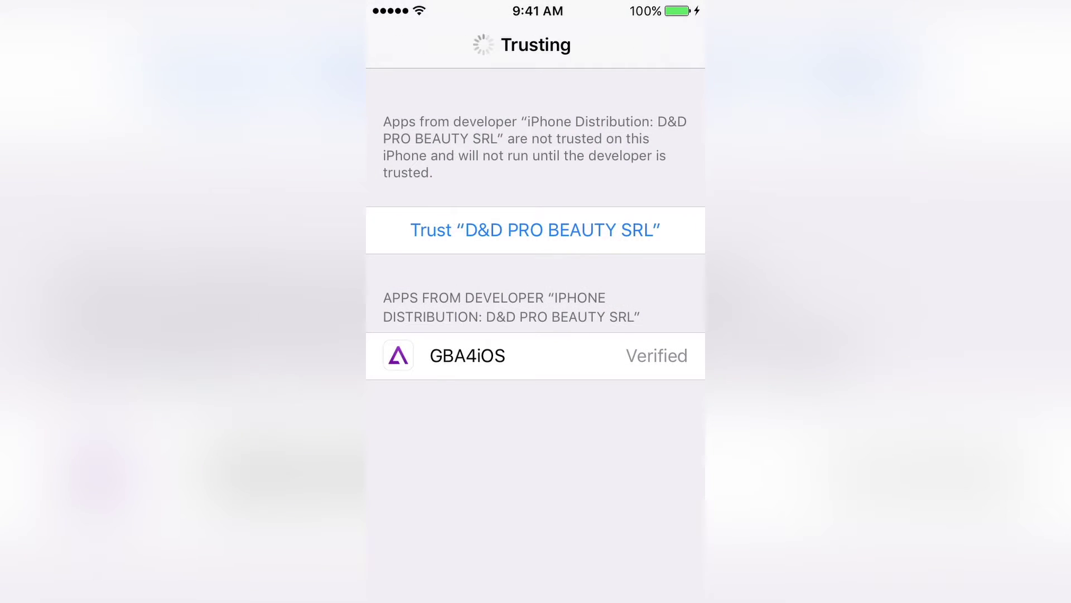
{"action": "key", "text": "super"}
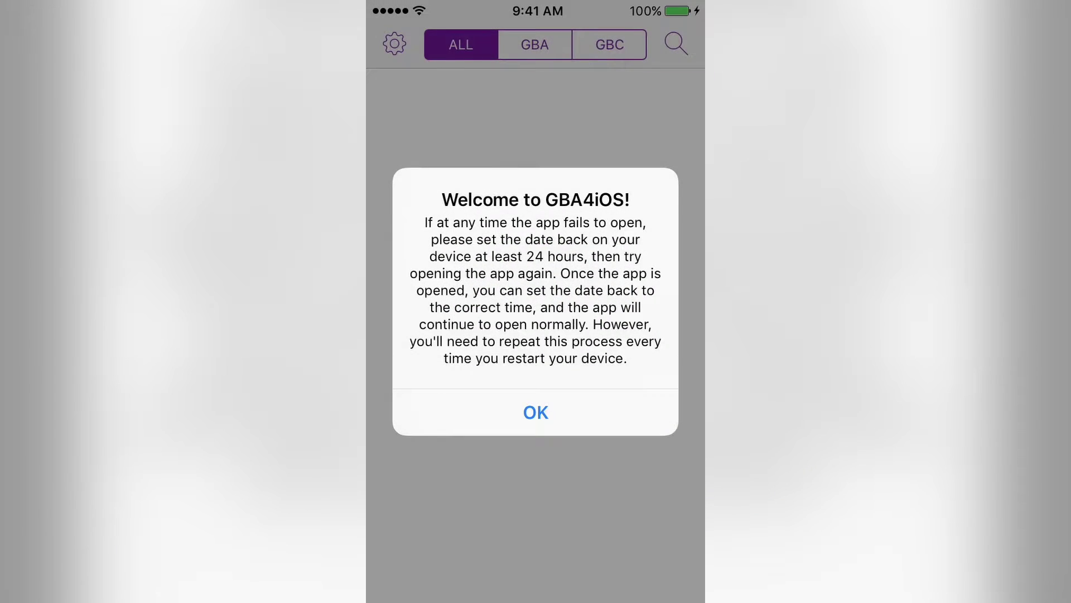
Dismiss the Welcome to GBA4iOS notice, leaving the empty game library
{"action": "left_click", "coordinate": [536, 411]}
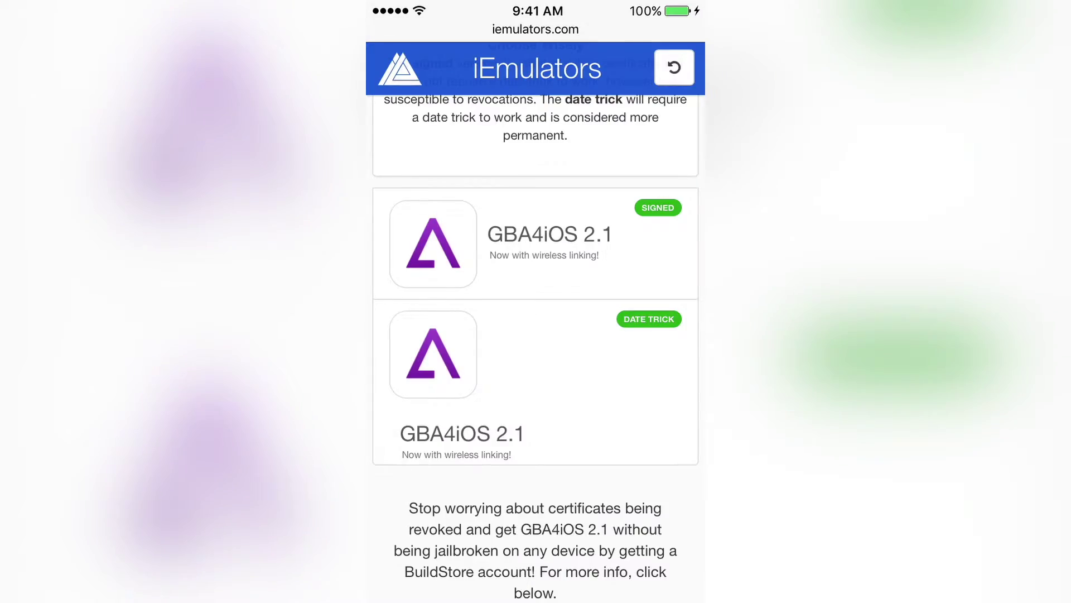
{"action": "scroll", "coordinate": [536, 335], "scroll_direction": "up", "scroll_amount": 7}
{"action": "scroll", "coordinate": [535, 335], "scroll_direction": "up", "scroll_amount": 8}
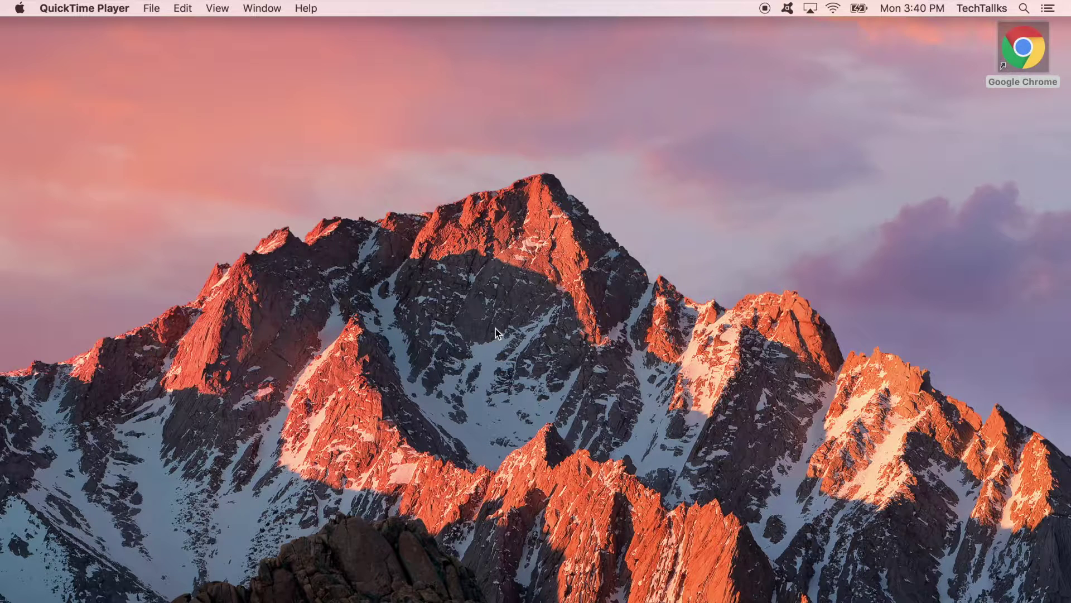
In Chrome, download the Mac OS X Impactor_0.9.37 (1).dmg from cydiaimpactor.com
{"action": "double_click", "coordinate": [1024, 46]}
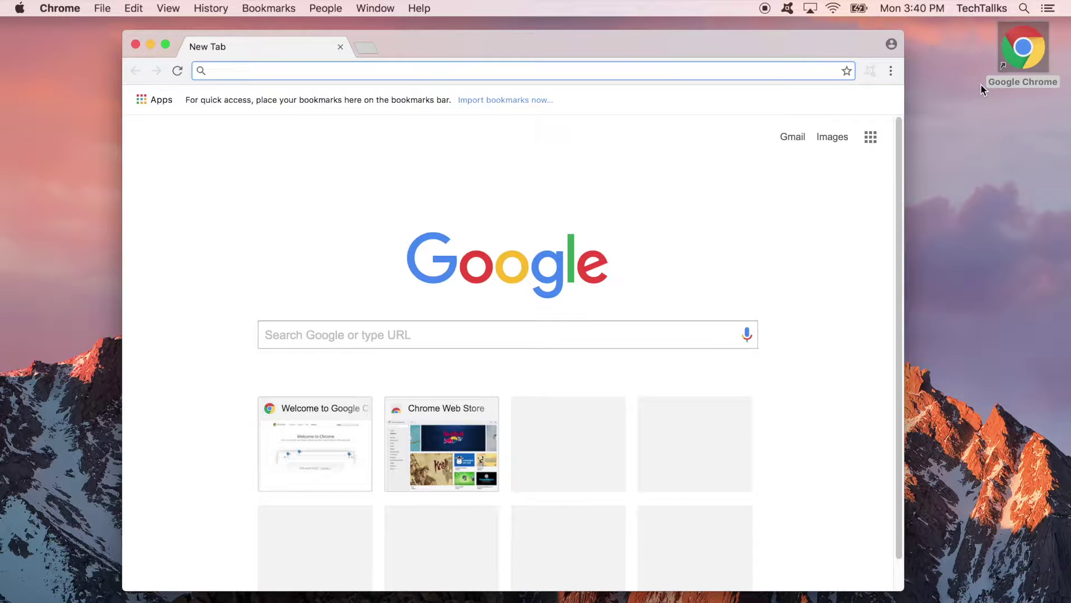
{"action": "type", "text": "c"}
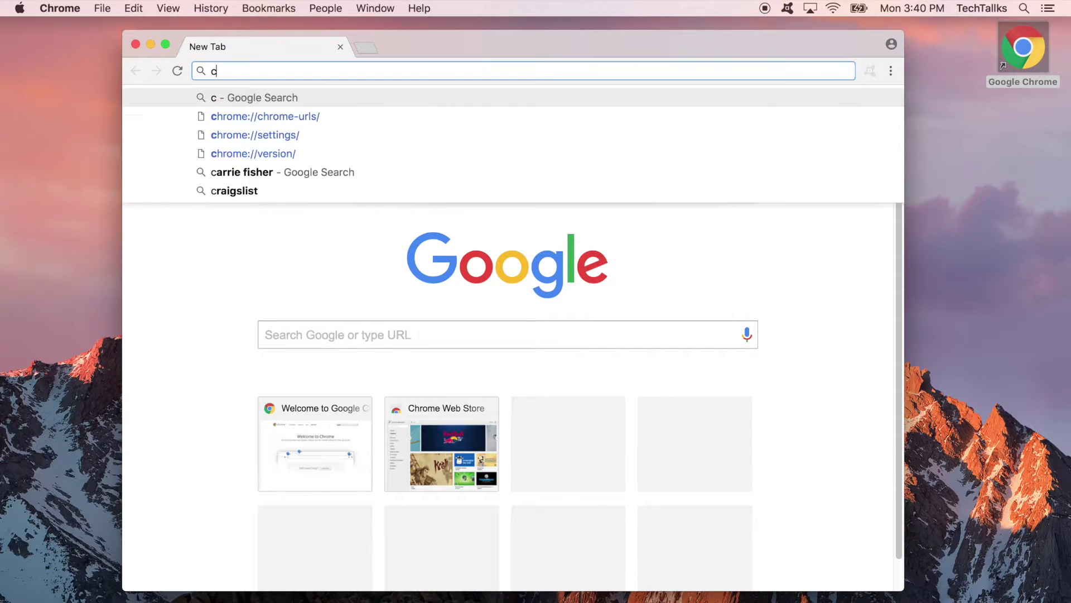
{"action": "type", "text": "ydiaimpactor.com"}
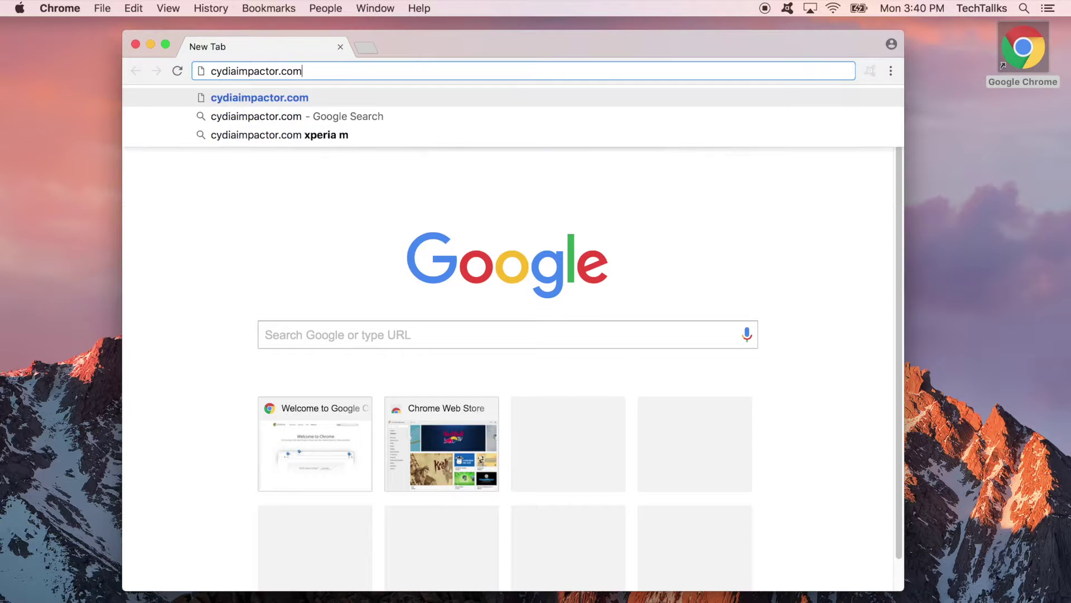
{"action": "key", "text": "Return"}
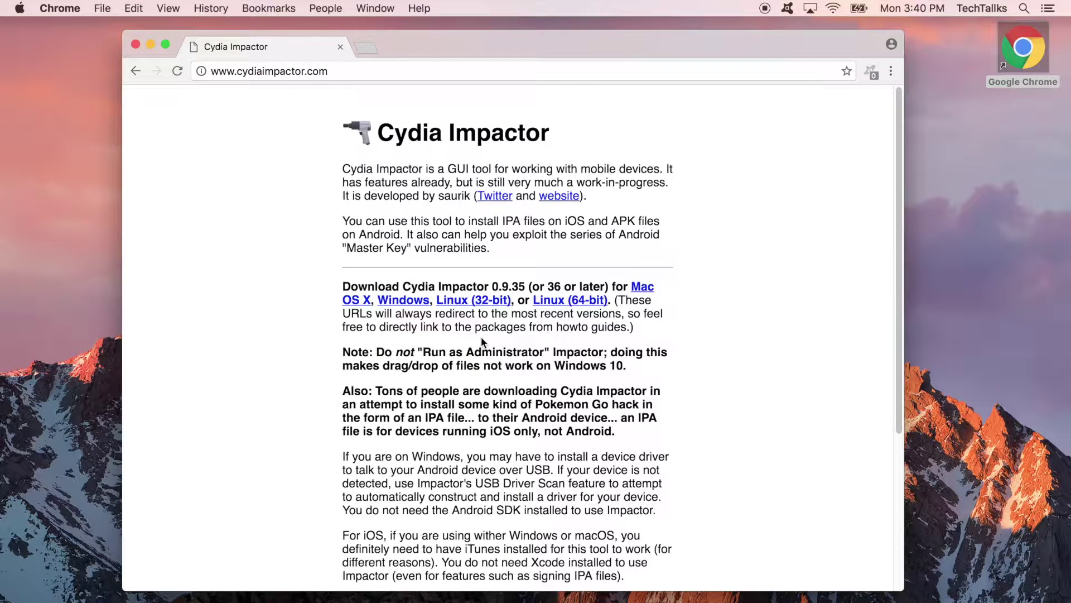
{"action": "scroll", "coordinate": [383, 346], "scroll_direction": "down", "scroll_amount": 4}
{"action": "scroll", "coordinate": [383, 346], "scroll_direction": "up", "scroll_amount": 3}
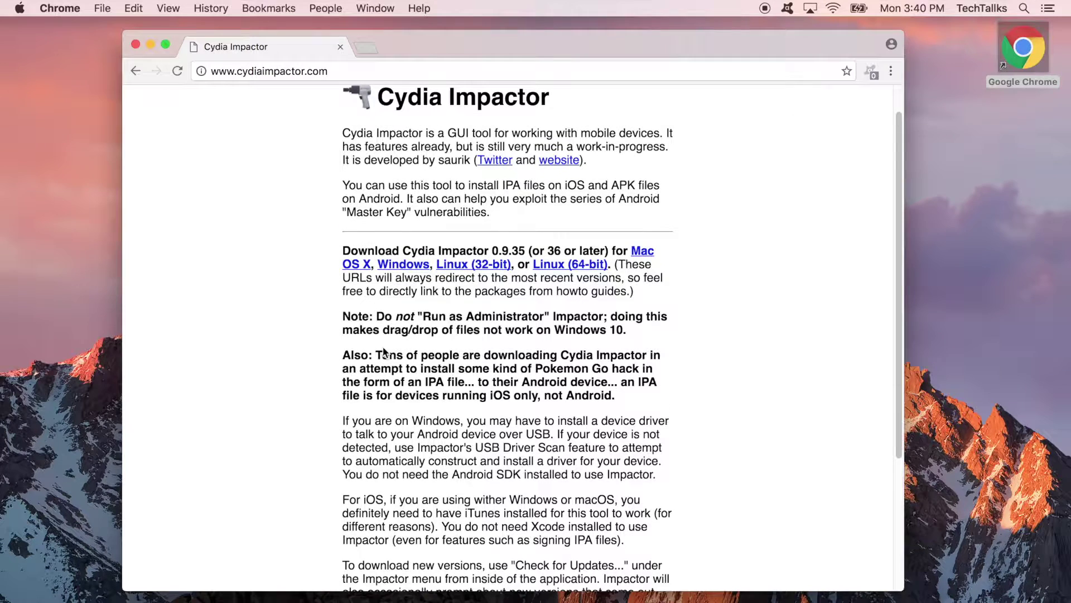
{"action": "left_click", "coordinate": [357, 271]}
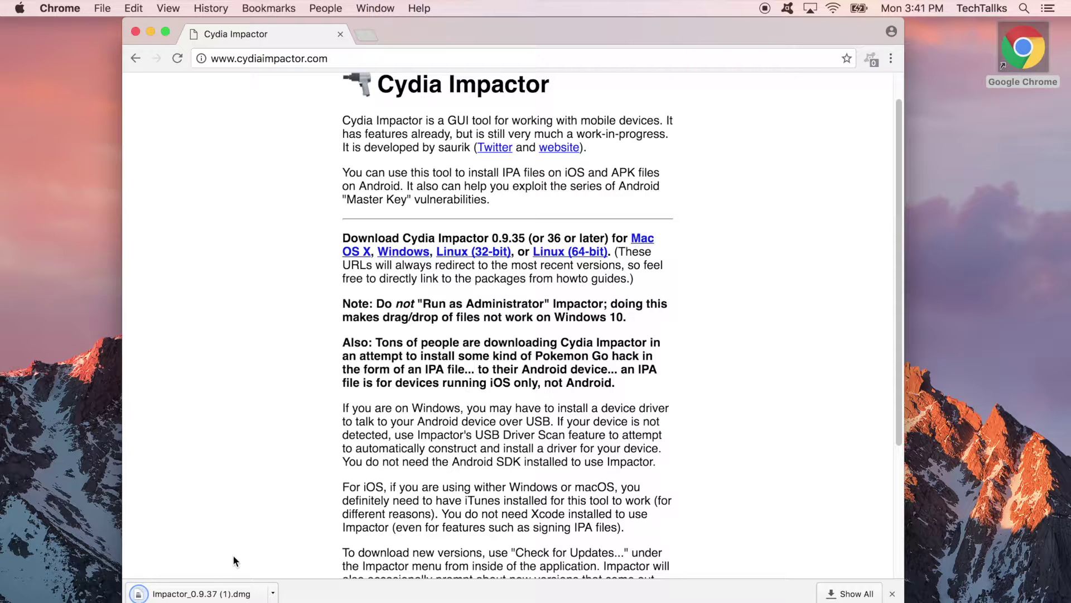
Mount the Impactor disk image, close its installer window, and eject the Impactor disk
{"action": "left_click", "coordinate": [215, 594]}
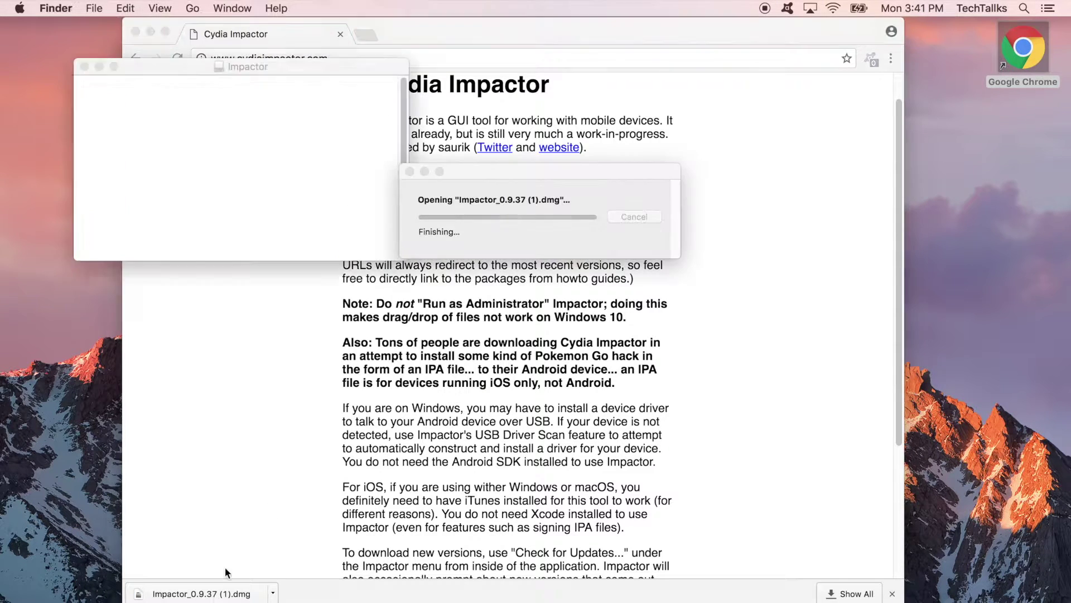
{"action": "left_click", "coordinate": [84, 68]}
{"action": "right_click", "coordinate": [1022, 51]}
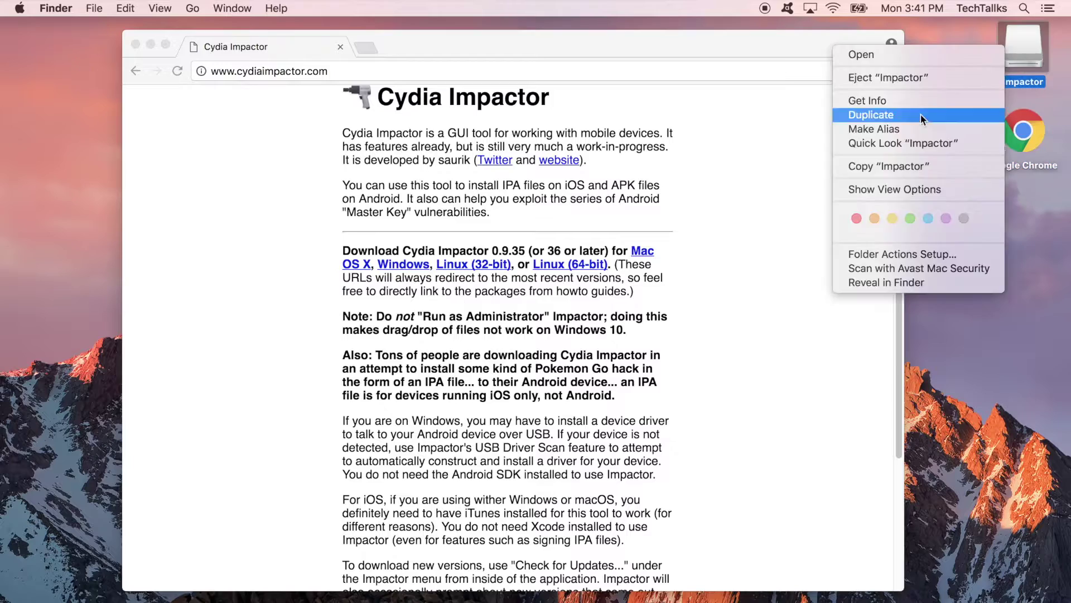
{"action": "left_click", "coordinate": [874, 77]}
Place an Impactor alias on the desktop from Applications, then start a new Chrome tab
{"action": "left_click", "coordinate": [55, 8]}
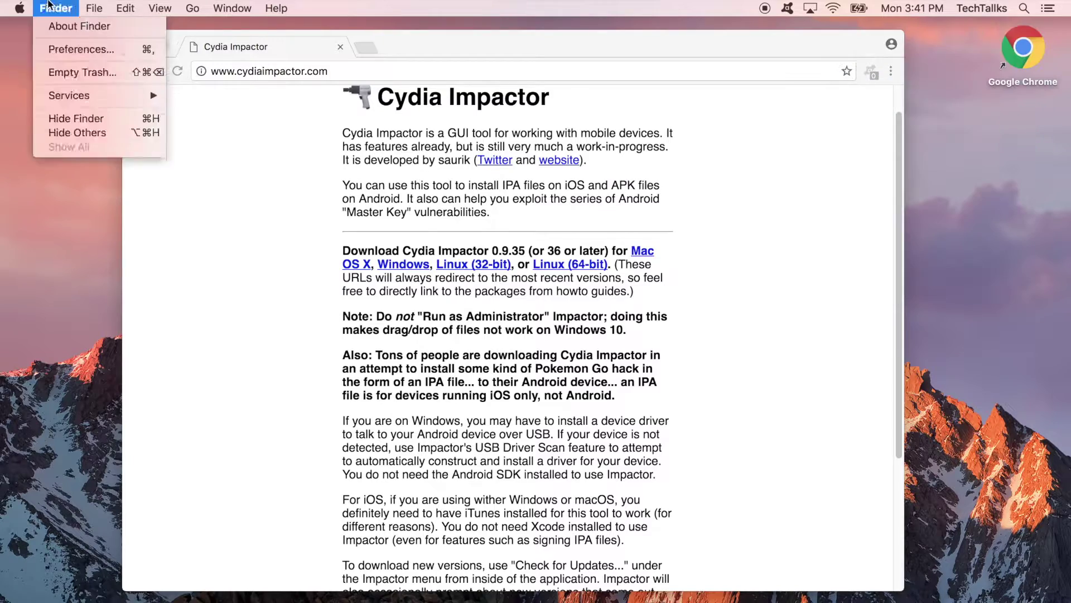
{"action": "key", "text": "super+n"}
{"action": "left_click", "coordinate": [296, 269]}
{"action": "left_click", "coordinate": [296, 212]}
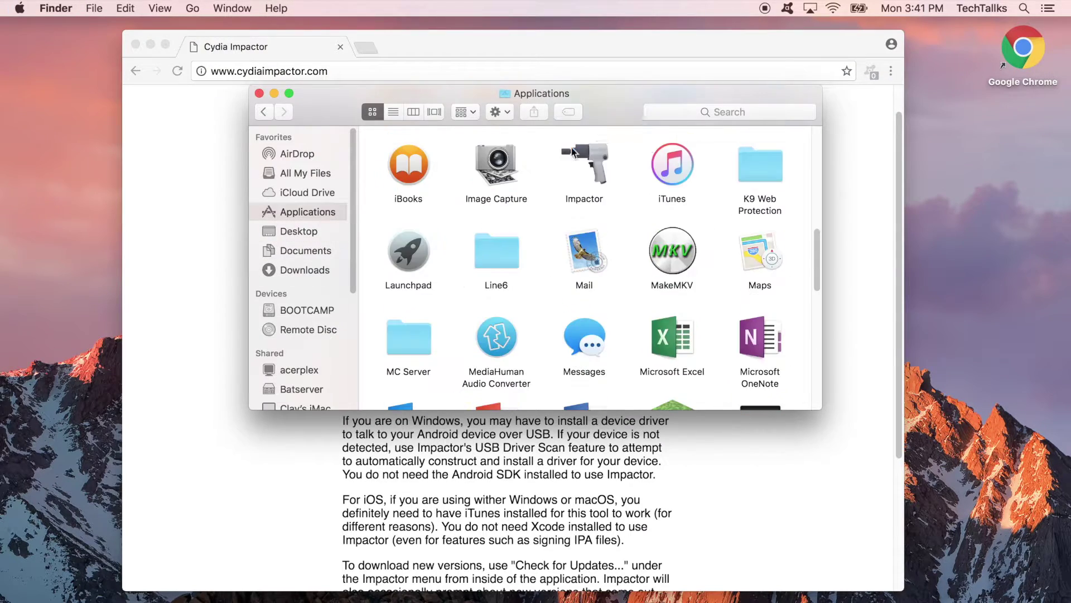
{"action": "left_click_drag", "start_coordinate": [576, 227], "coordinate": [1023, 131]}
{"action": "left_click", "coordinate": [260, 93]}
{"action": "left_click", "coordinate": [620, 112]}
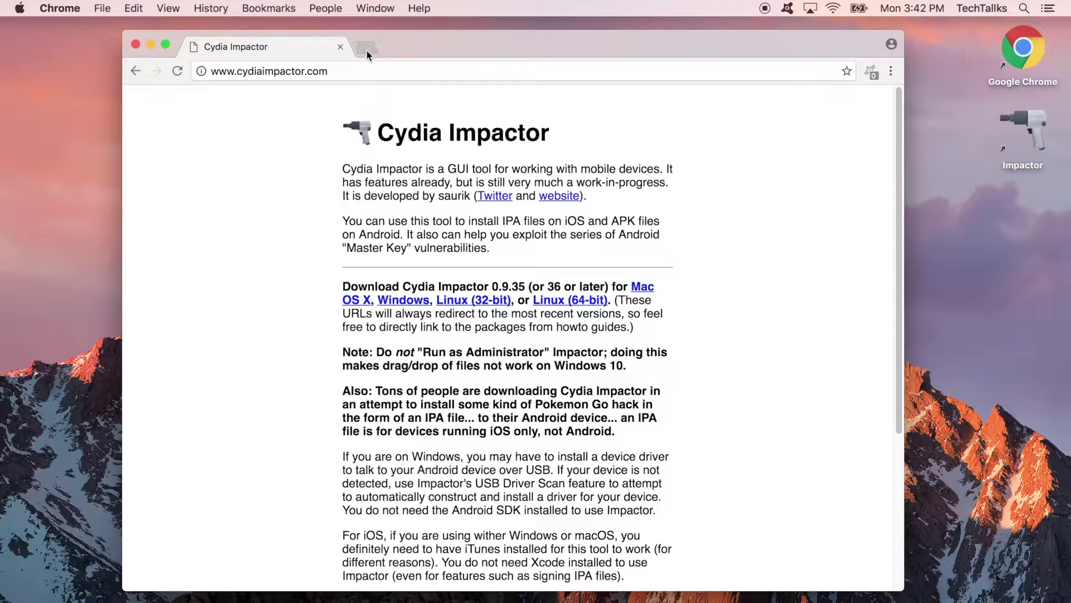
{"action": "left_click", "coordinate": [367, 49]}
From iosemulatorspot.com's IPA page, download GBA4iOS 2.1.ipa (7.7 MB) via its MEGA link
{"action": "type", "text": "ios"}
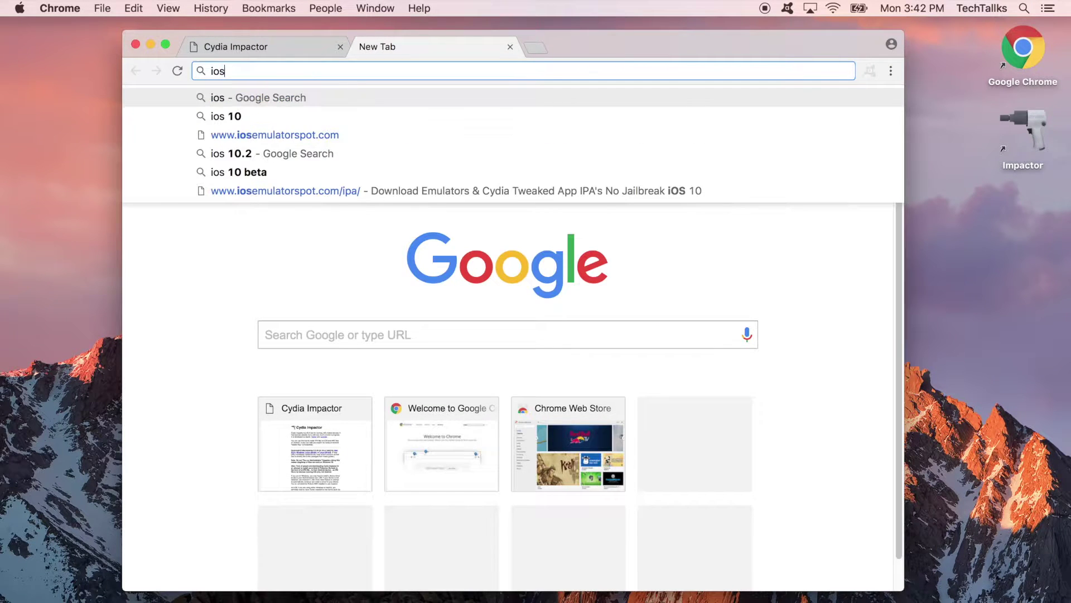
{"action": "type", "text": "emul"}
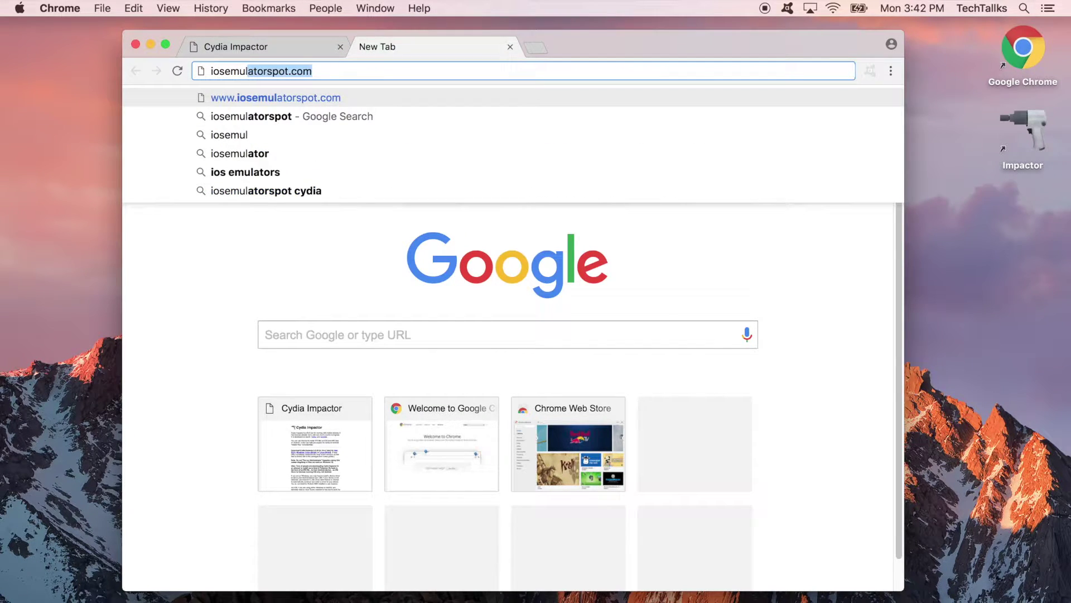
{"action": "type", "text": "atorspot."}
{"action": "key", "text": "Return"}
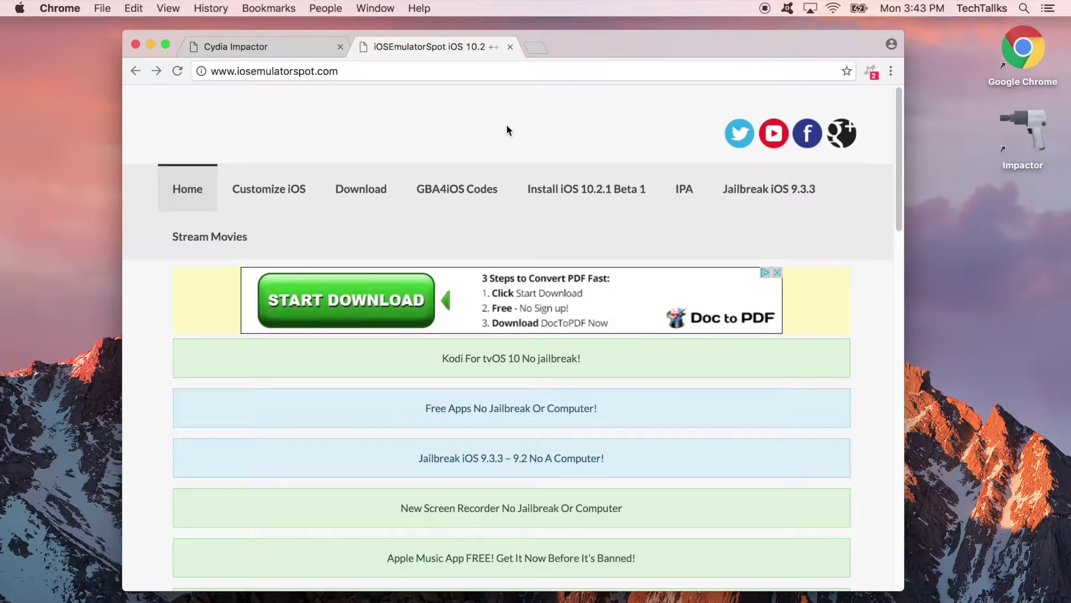
{"action": "left_click", "coordinate": [685, 189]}
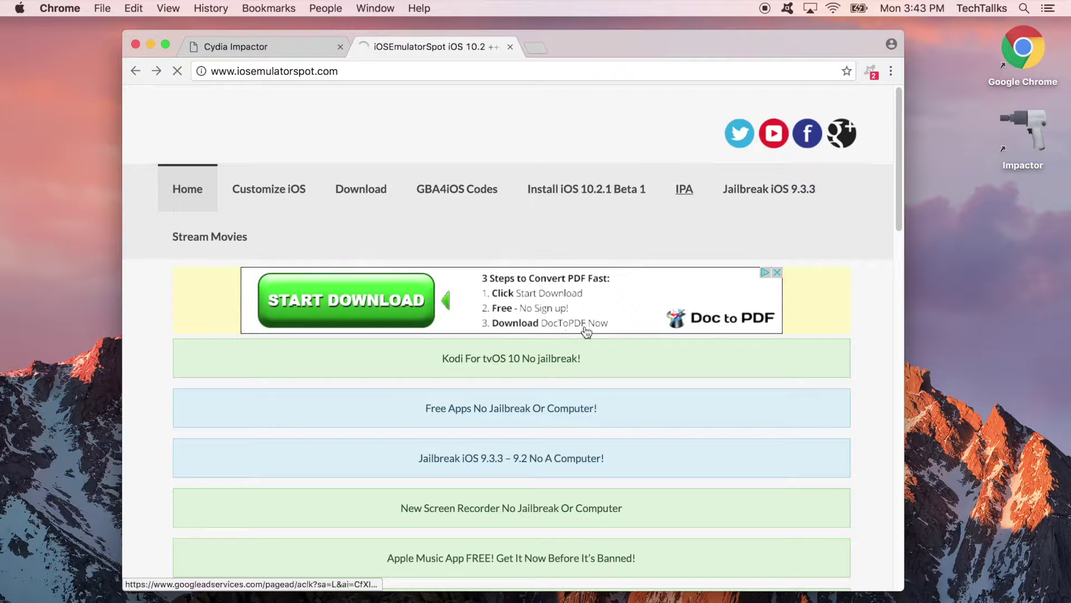
{"action": "scroll", "coordinate": [497, 375], "scroll_direction": "down", "scroll_amount": 10}
{"action": "scroll", "coordinate": [496, 375], "scroll_direction": "down", "scroll_amount": 20}
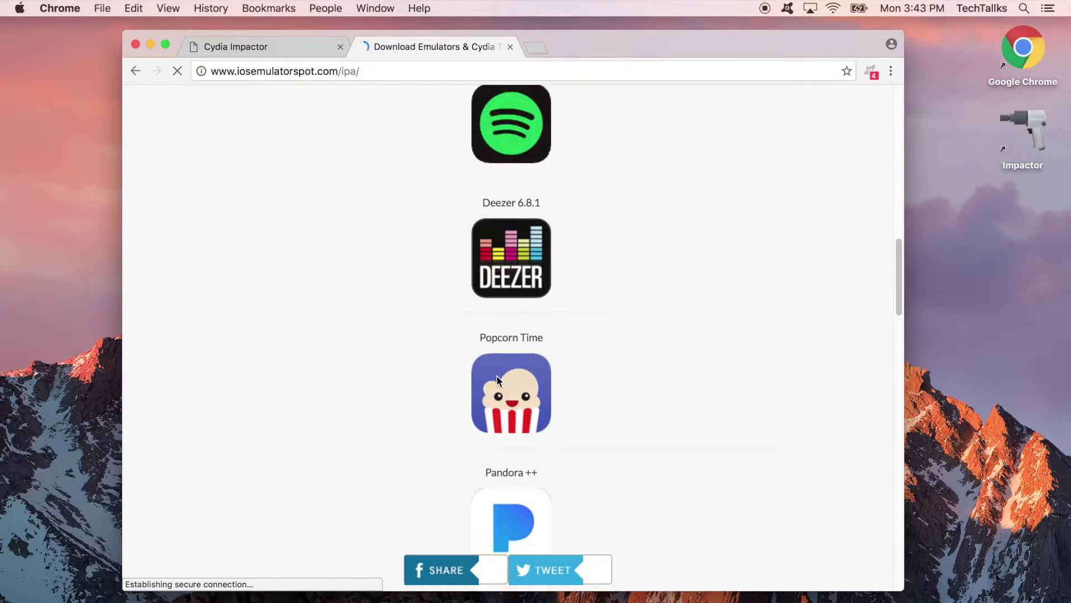
{"action": "scroll", "coordinate": [500, 380], "scroll_direction": "down", "scroll_amount": 5}
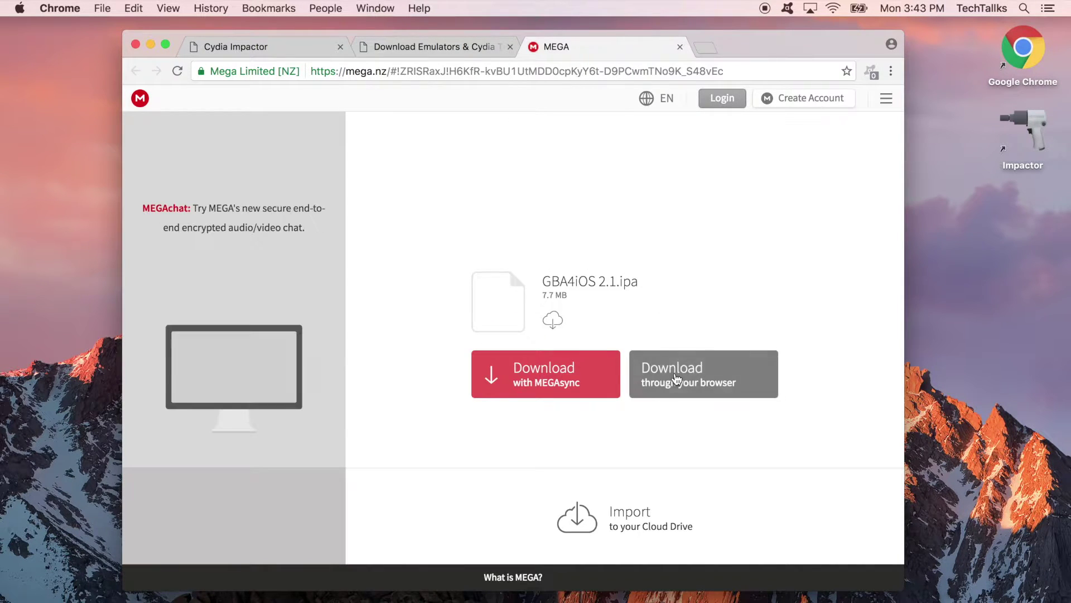
{"action": "left_click", "coordinate": [676, 376]}
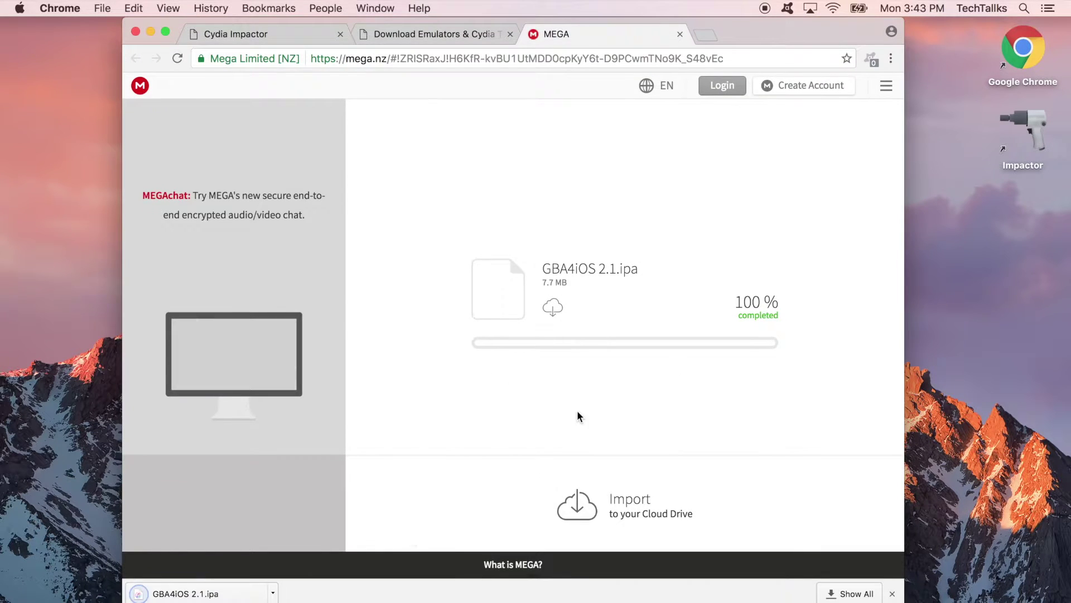
Move GBA4iOS 2.1.ipa from Downloads to the desktop and close the Finder and Chrome windows
{"action": "left_click_drag", "start_coordinate": [546, 153], "coordinate": [1026, 250]}
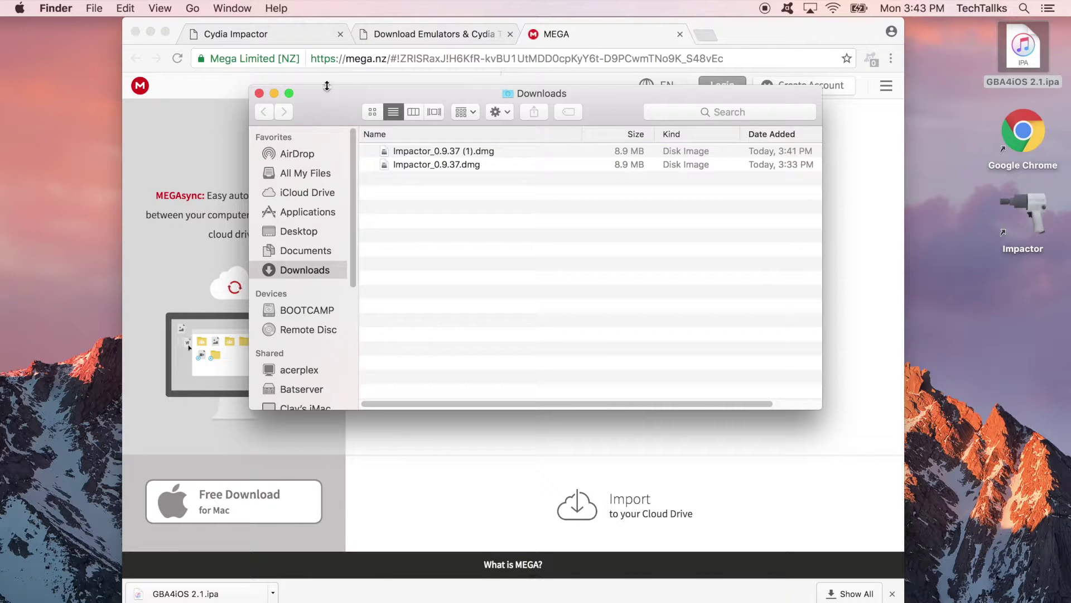
{"action": "left_click", "coordinate": [259, 93]}
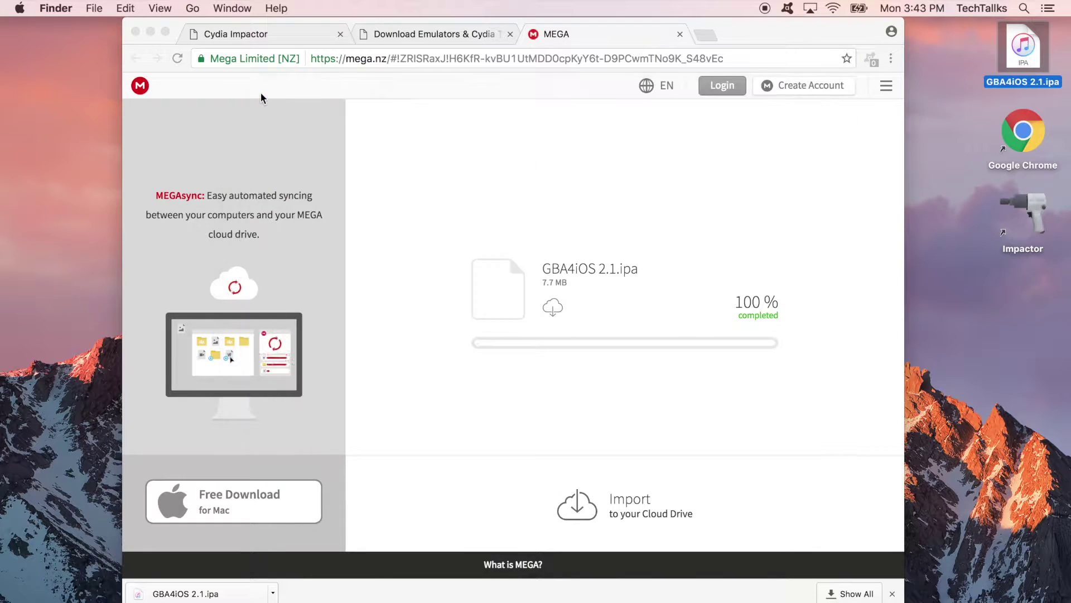
{"action": "left_click", "coordinate": [136, 32]}
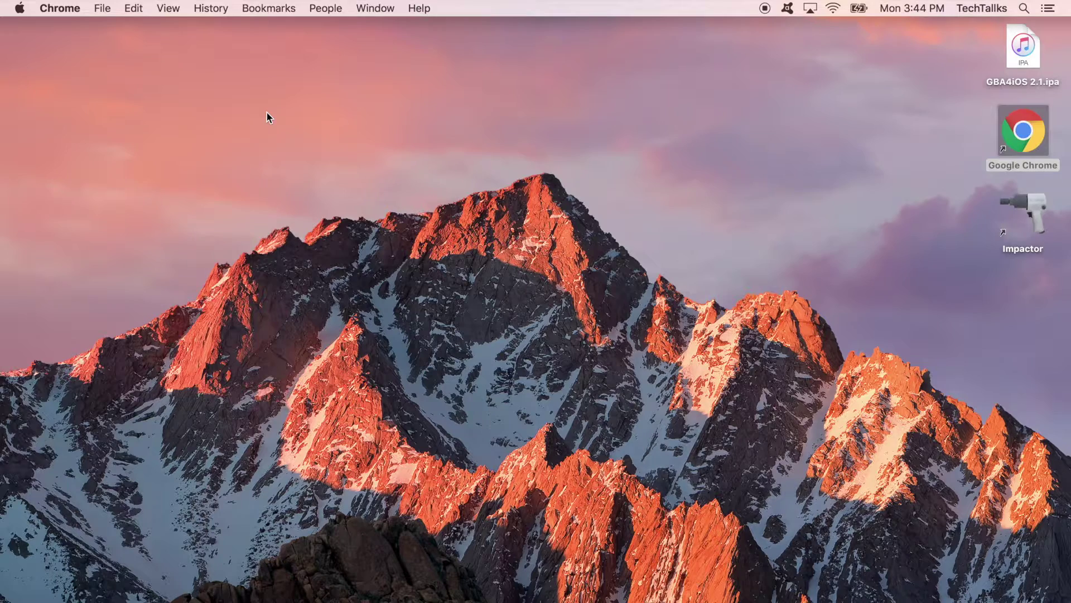
{"action": "left_click", "coordinate": [666, 135]}
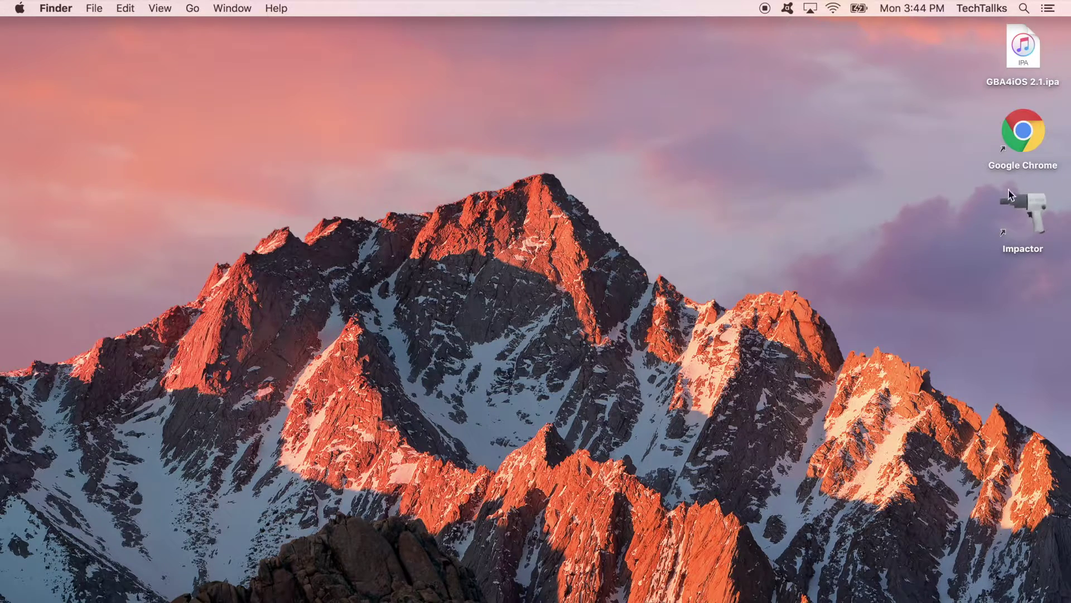
Launch Impactor from its desktop alias and drop GBA4iOS 2.1.ipa onto its window
{"action": "left_click", "coordinate": [1024, 204]}
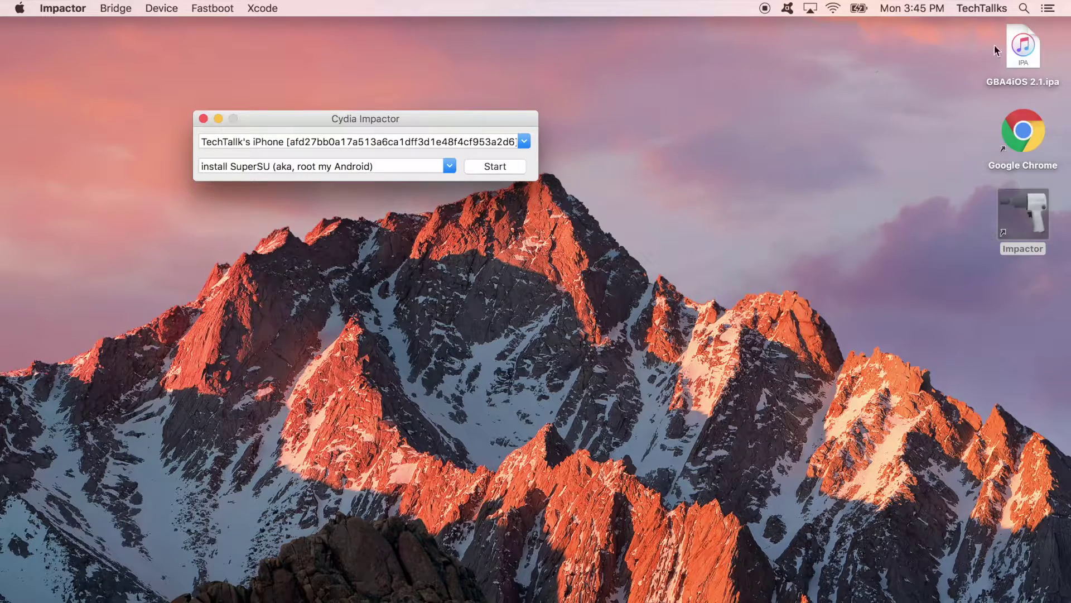
{"action": "left_click", "coordinate": [1035, 55]}
{"action": "left_click_drag", "start_coordinate": [1035, 54], "coordinate": [482, 145]}
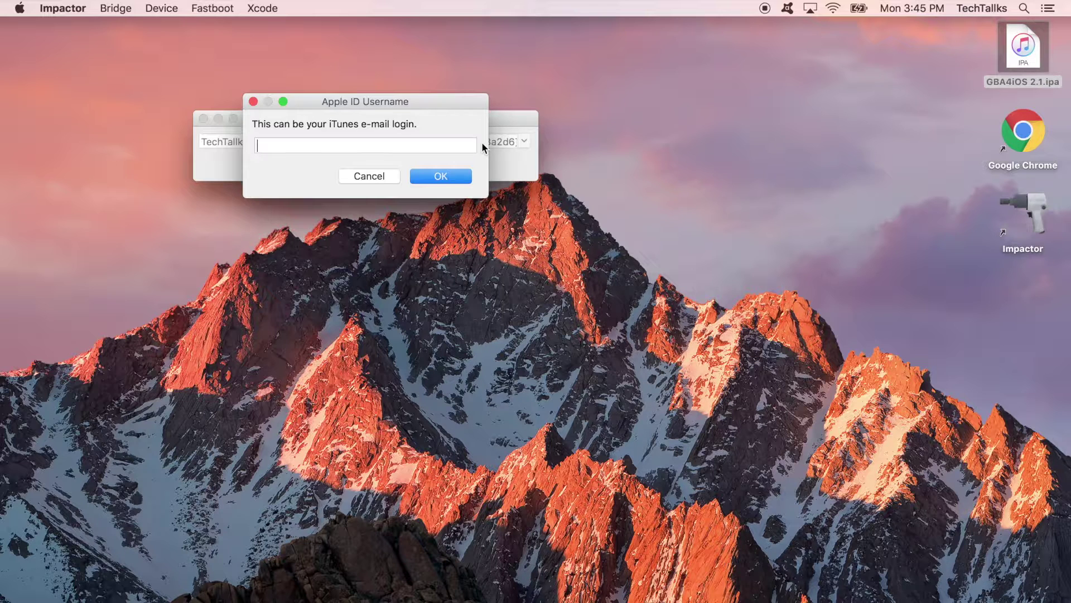
Sign in with the Apple ID username and password, accept the developer warning, and launch GBA4iOS
{"action": "key", "text": "super+v"}
{"action": "key", "text": "Return"}
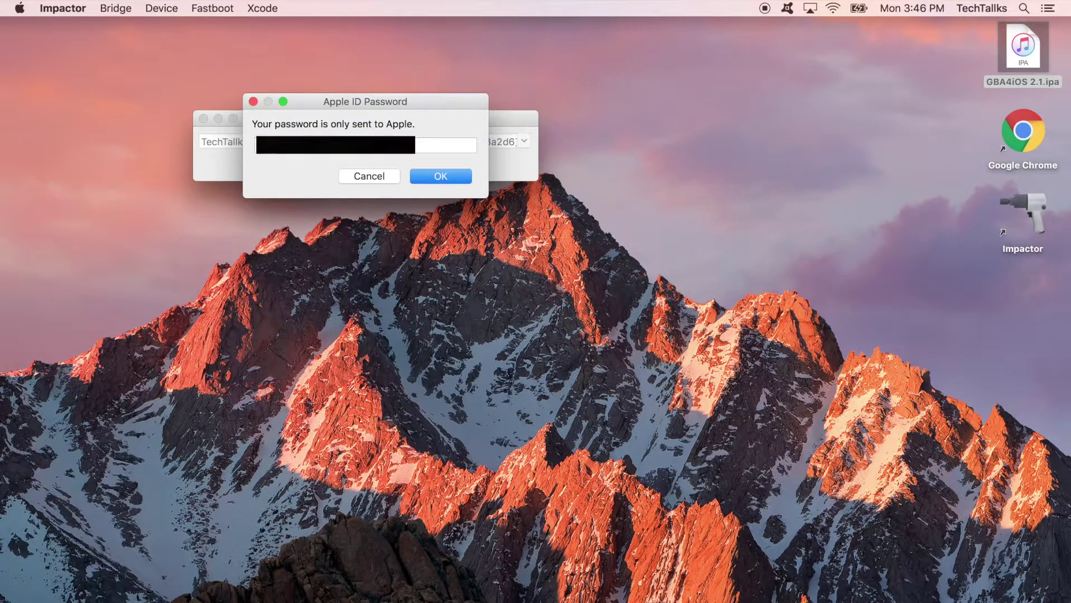
{"action": "key", "text": "Return"}
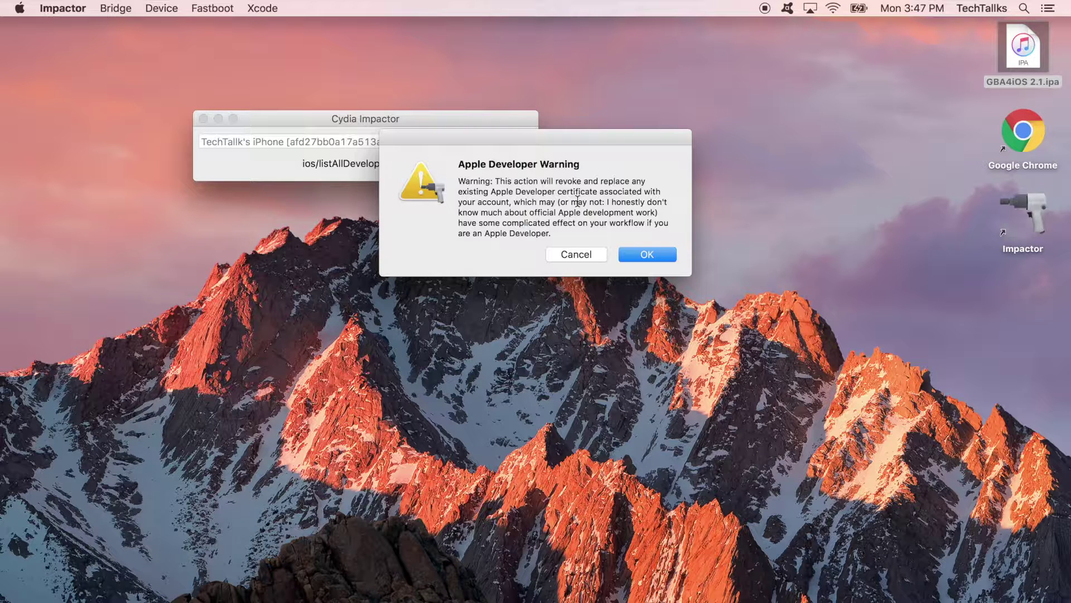
{"action": "left_click", "coordinate": [634, 257]}
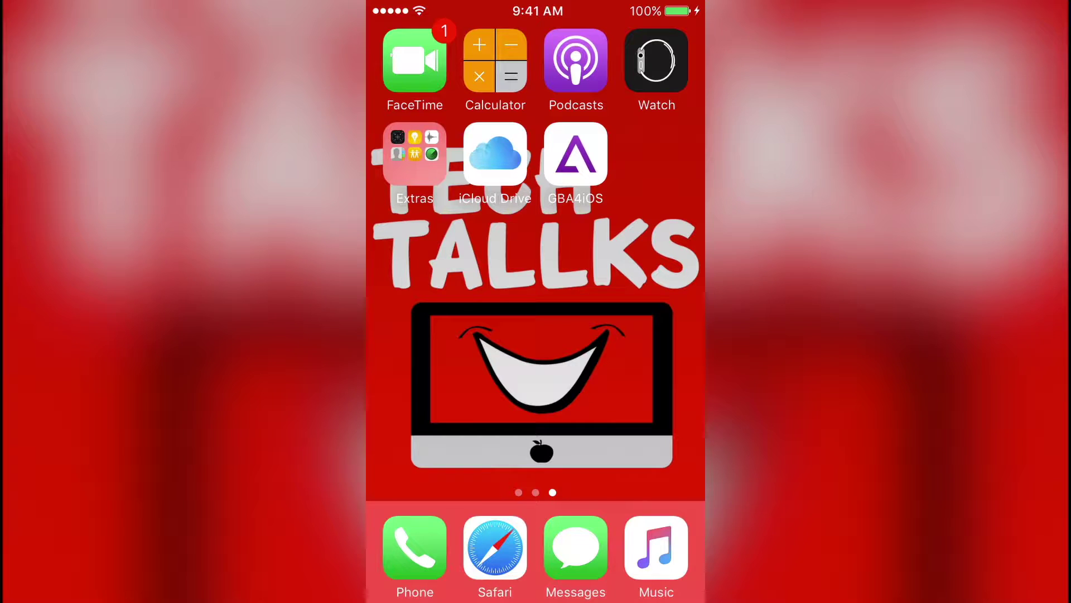
{"action": "left_click", "coordinate": [576, 154]}
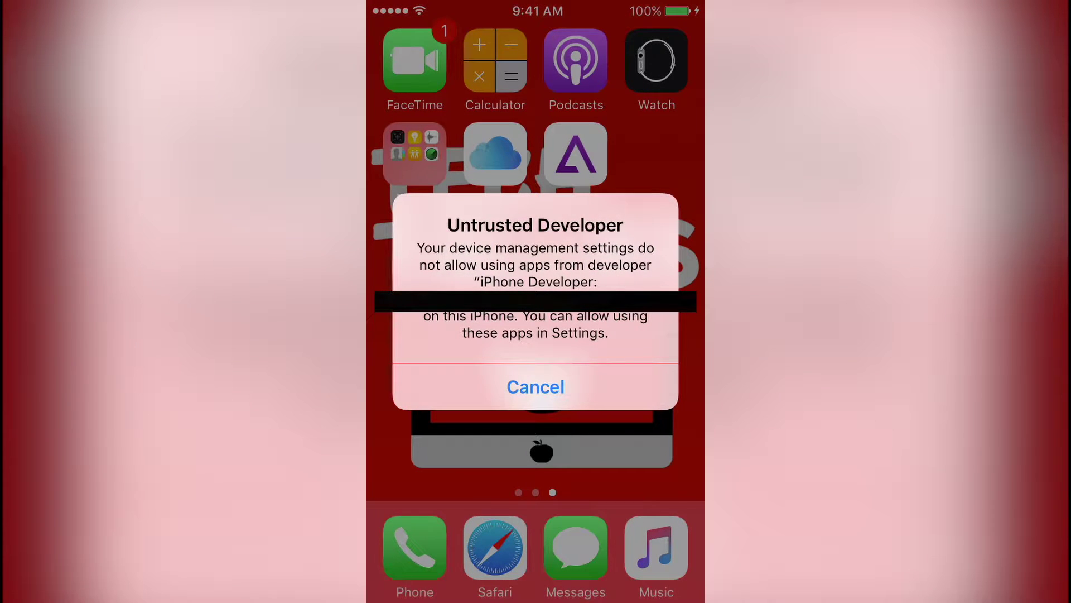
Dismiss the untrusted developer alert and go to Settings > General > Device Management
{"action": "left_click", "coordinate": [536, 387]}
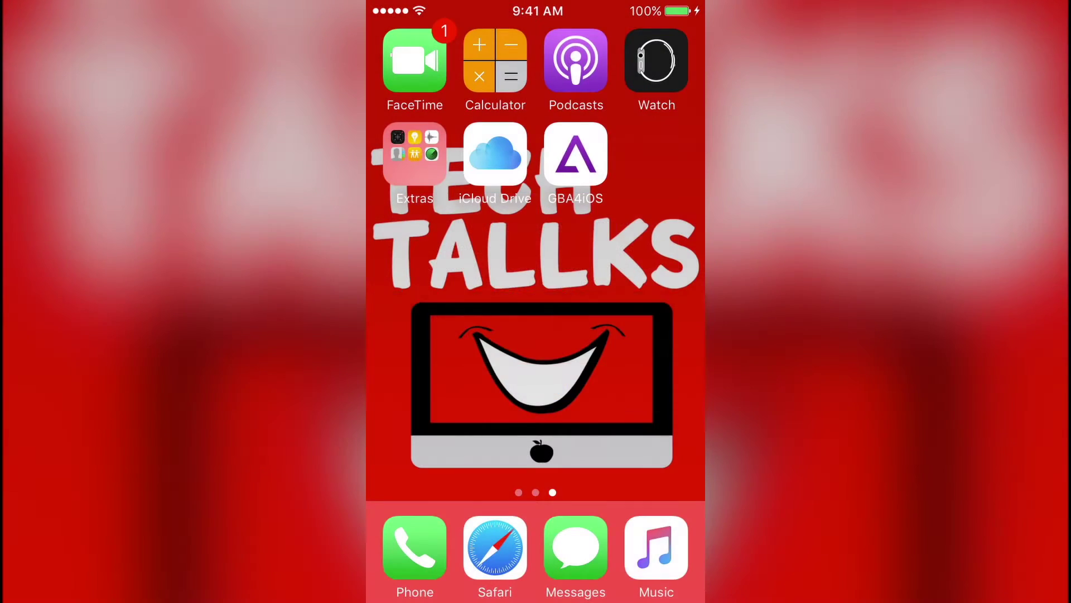
{"action": "left_click_drag", "start_coordinate": [424, 279], "coordinate": [648, 279]}
{"action": "left_click", "coordinate": [574, 435]}
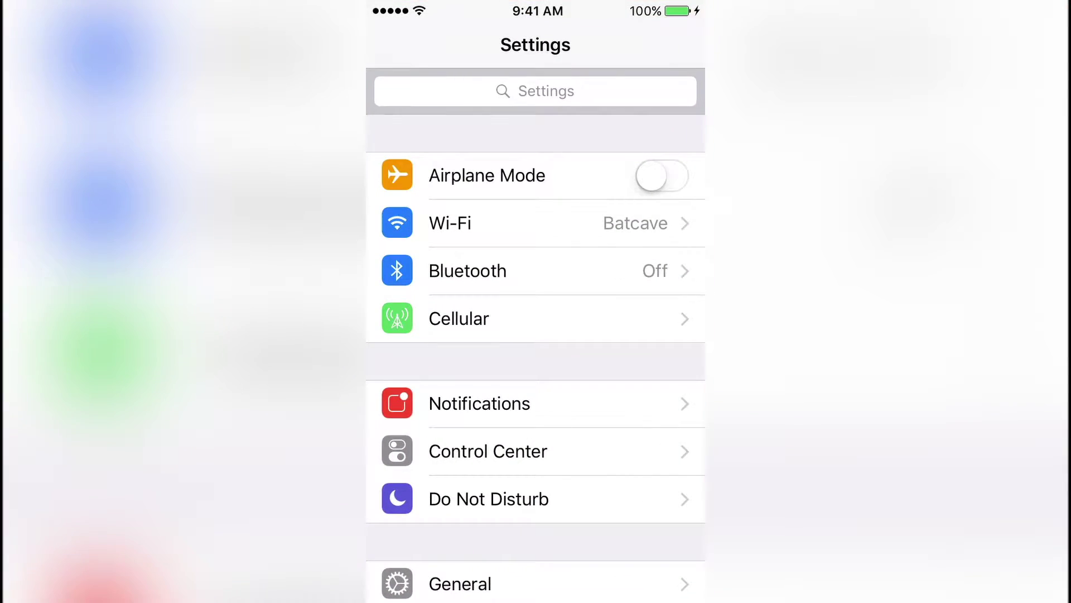
{"action": "scroll", "coordinate": [535, 335], "scroll_direction": "down", "scroll_amount": 2}
{"action": "left_click", "coordinate": [458, 474]}
{"action": "scroll", "coordinate": [536, 334], "scroll_direction": "down", "scroll_amount": 6}
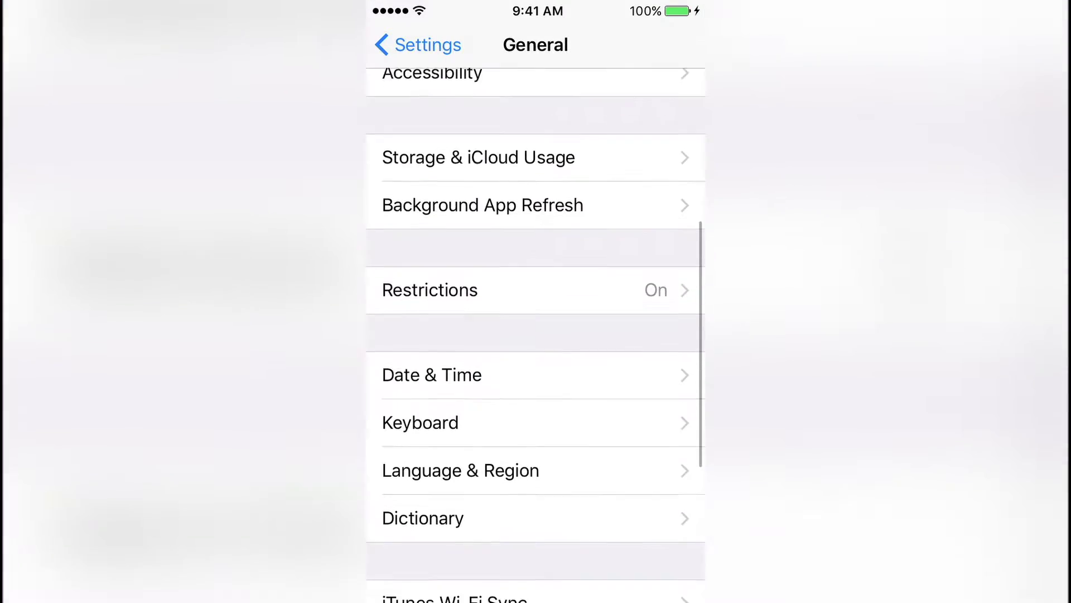
{"action": "scroll", "coordinate": [536, 334], "scroll_direction": "down", "scroll_amount": 3}
{"action": "left_click", "coordinate": [466, 502]}
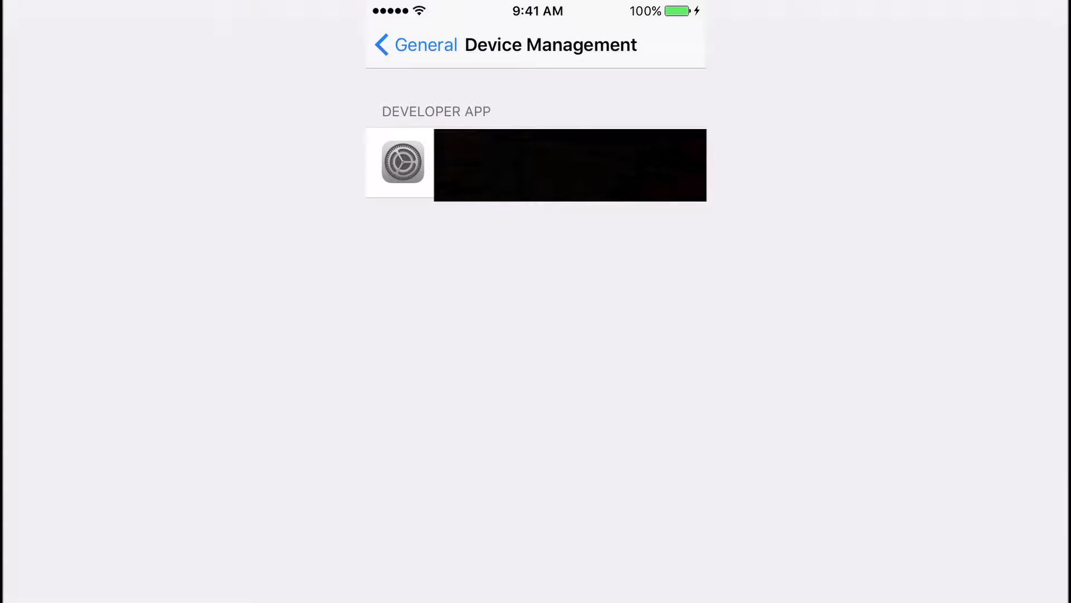
Trust the iPhone Developer certificate for GBA4iOS and dismiss the app's welcome notice
{"action": "left_click", "coordinate": [536, 163]}
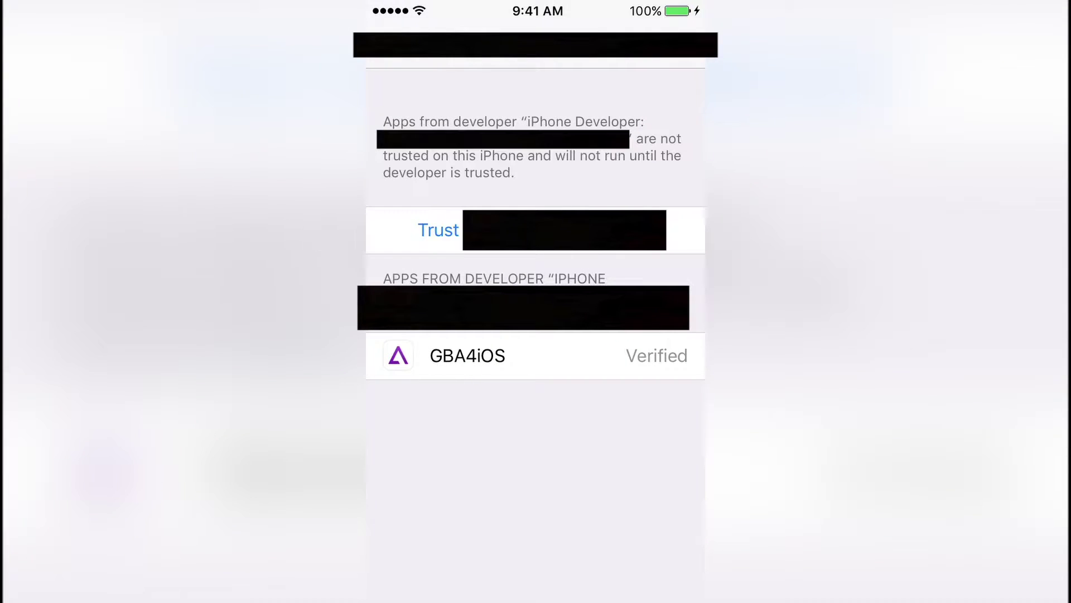
{"action": "left_click", "coordinate": [439, 230]}
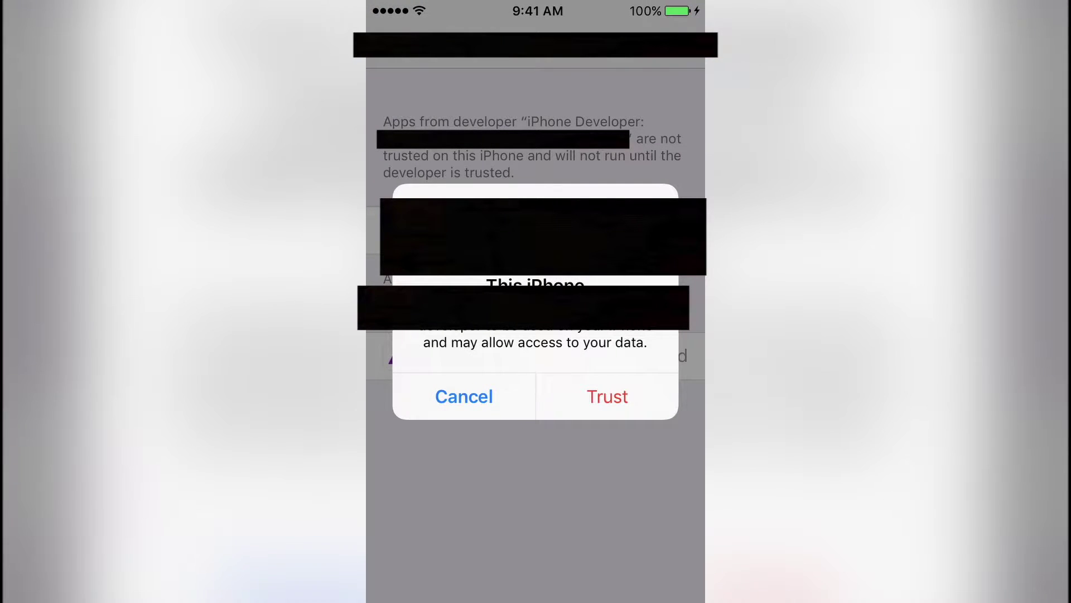
{"action": "left_click", "coordinate": [607, 396]}
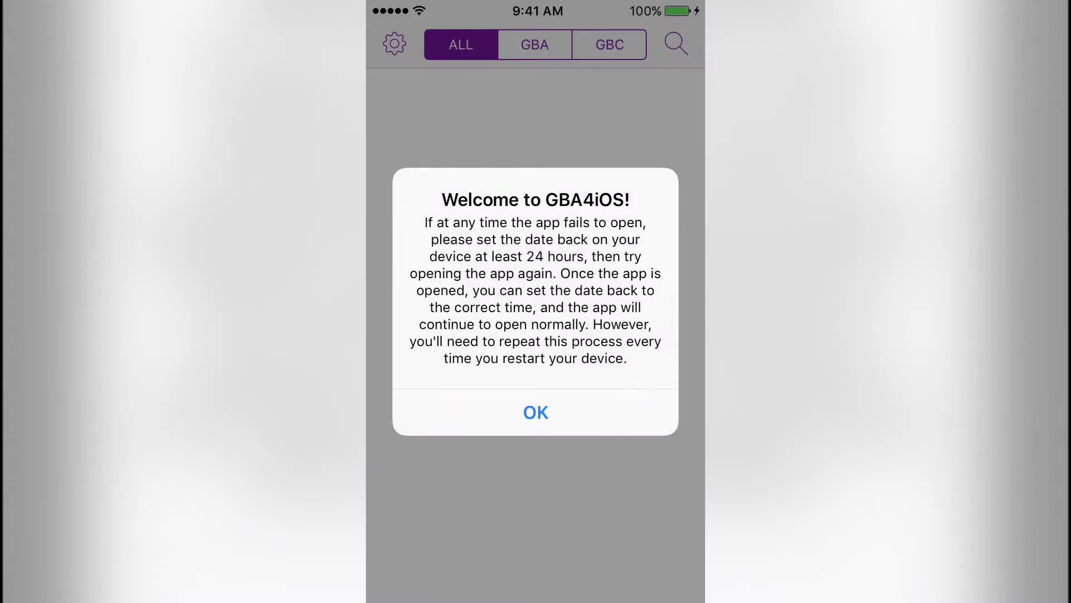
{"action": "left_click", "coordinate": [536, 411]}
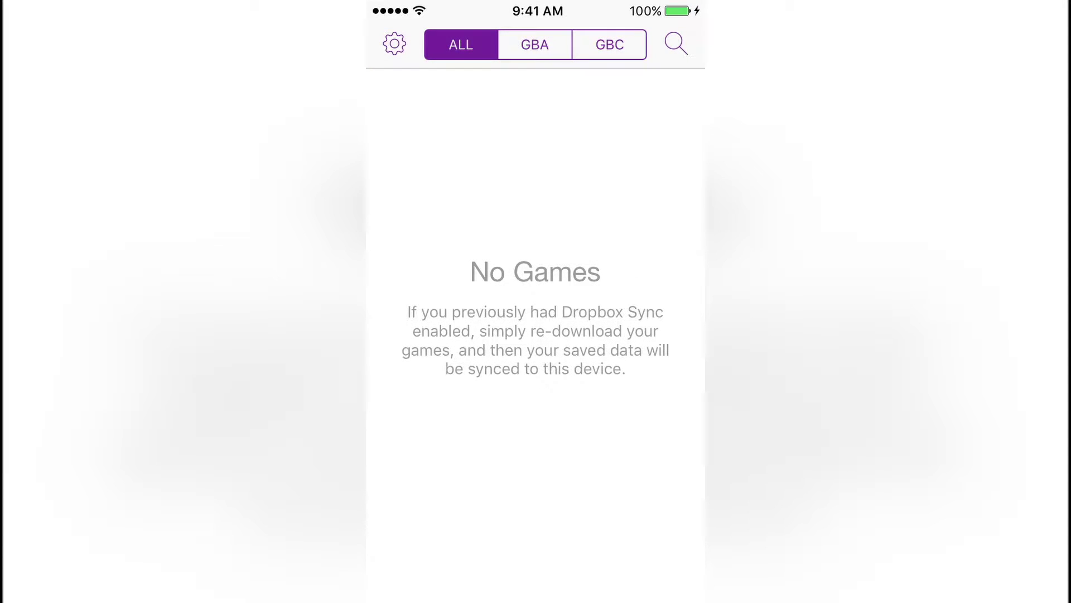